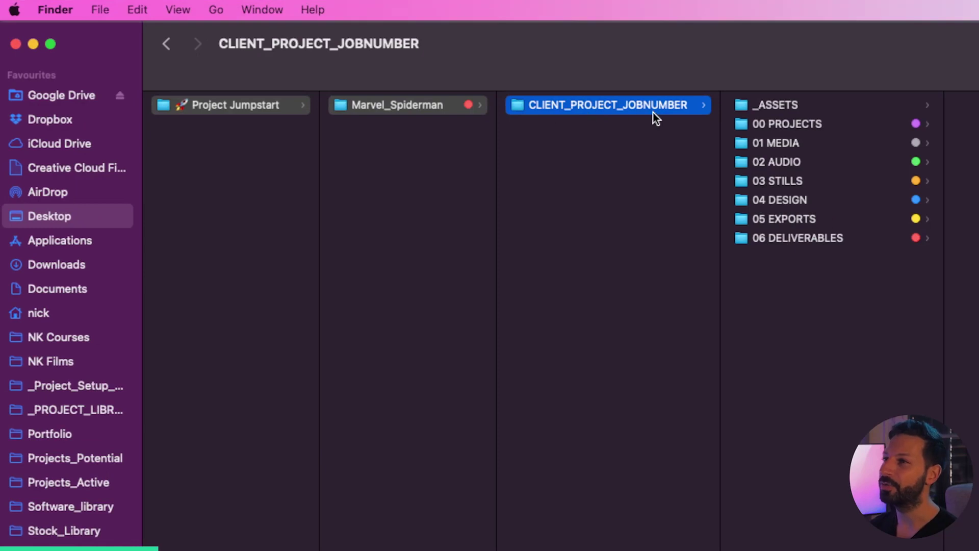
Step: Rename the CLIENT_PROJECT_JOBNUMBER template folder to Marvel_Spiderman_NK007
key("Return")
type("Marvel_Spiderman_NK007")
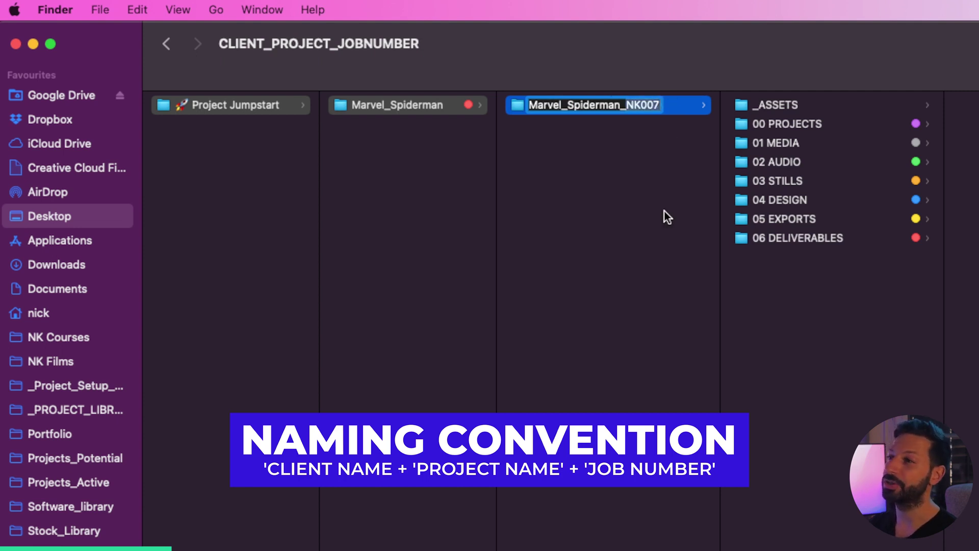
key("Return")
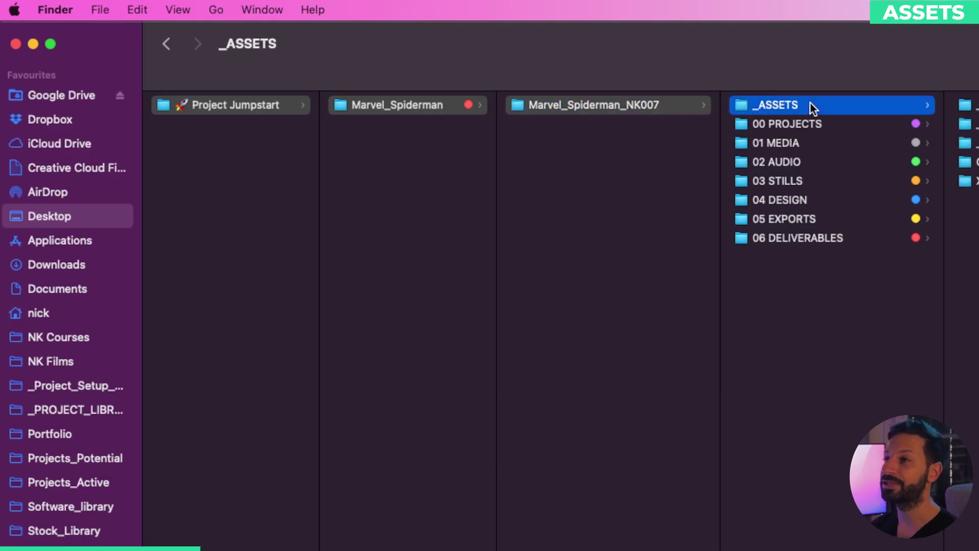
Step: Browse _DOCUMENTS' BRAND GUIDELINES, BRIEF, CONTRACT and INVOICE subfolders
left_click(580, 104)
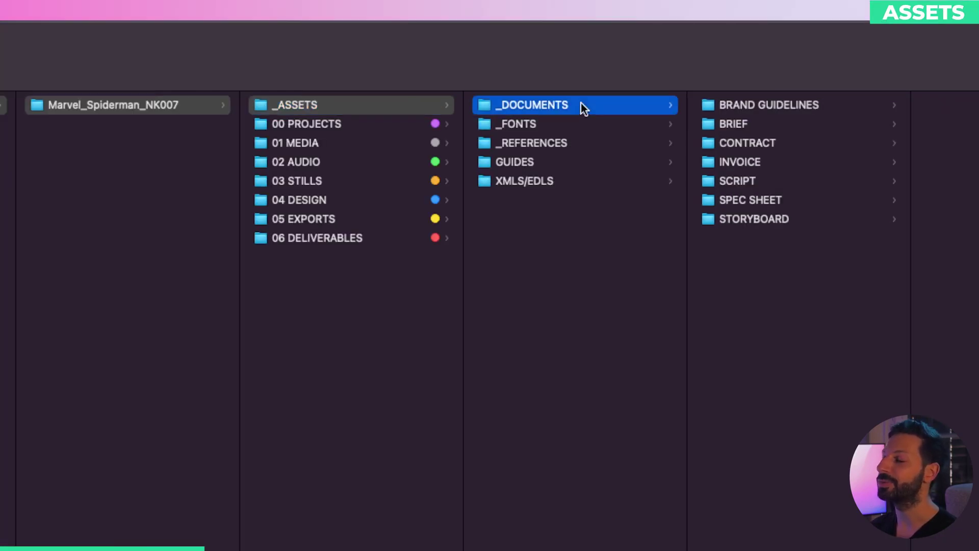
left_click(883, 104)
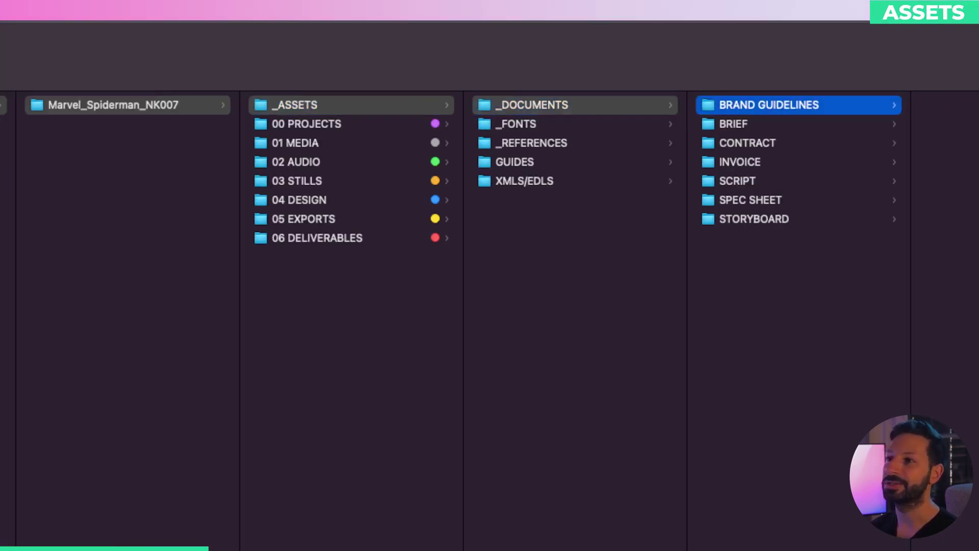
key("Down")
key("Down")
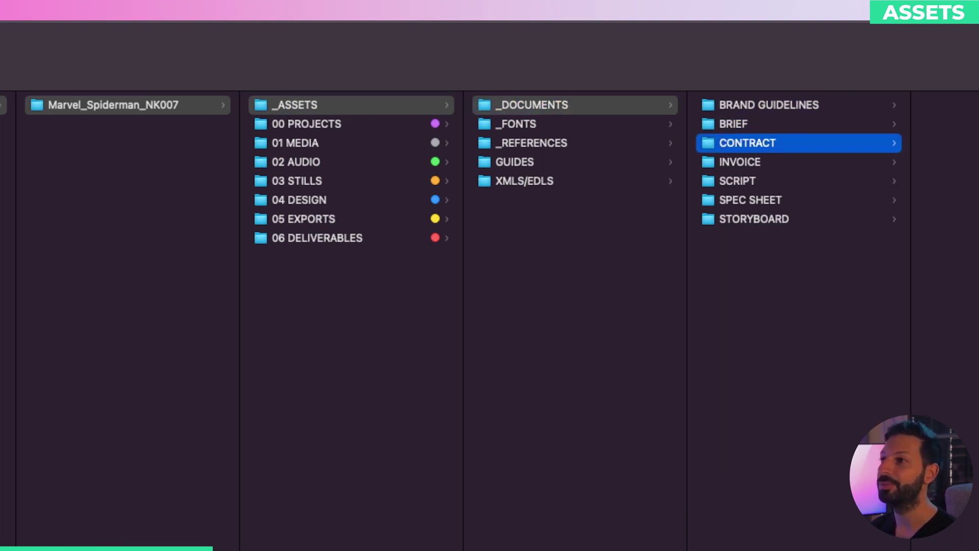
key("Down")
key("Down")
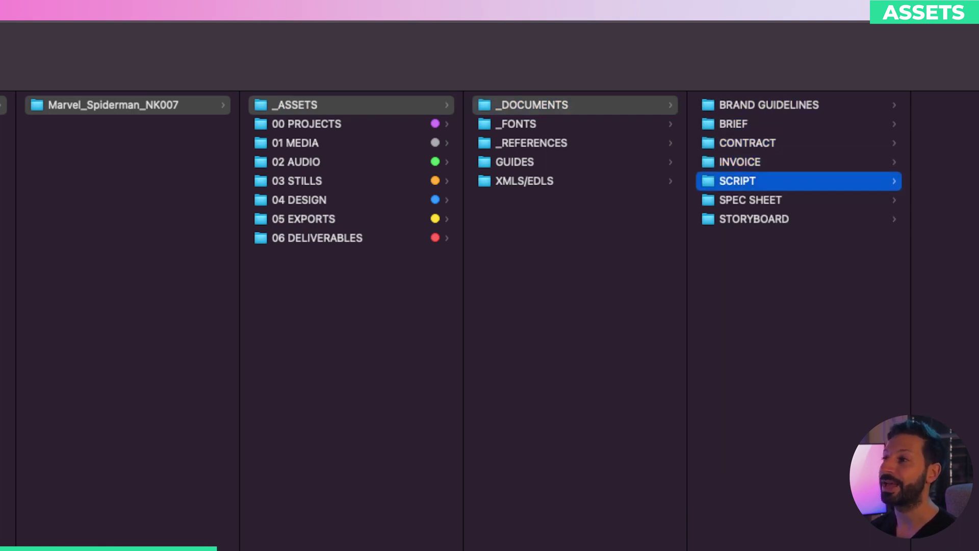
key("Down")
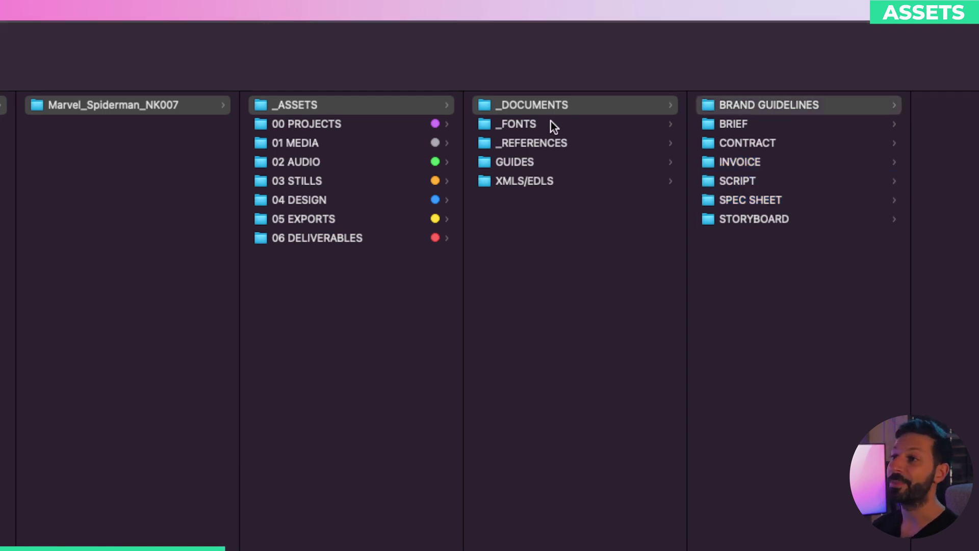
Step: Look through _FONTS, then _REFERENCES' AUDIO, STILLS and VIDEOS folders
left_click(565, 122)
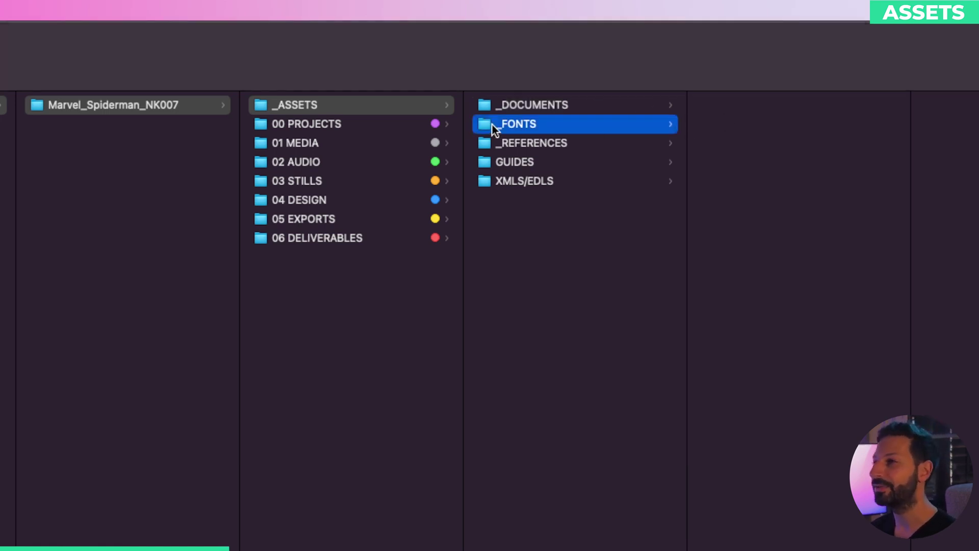
left_click(565, 144)
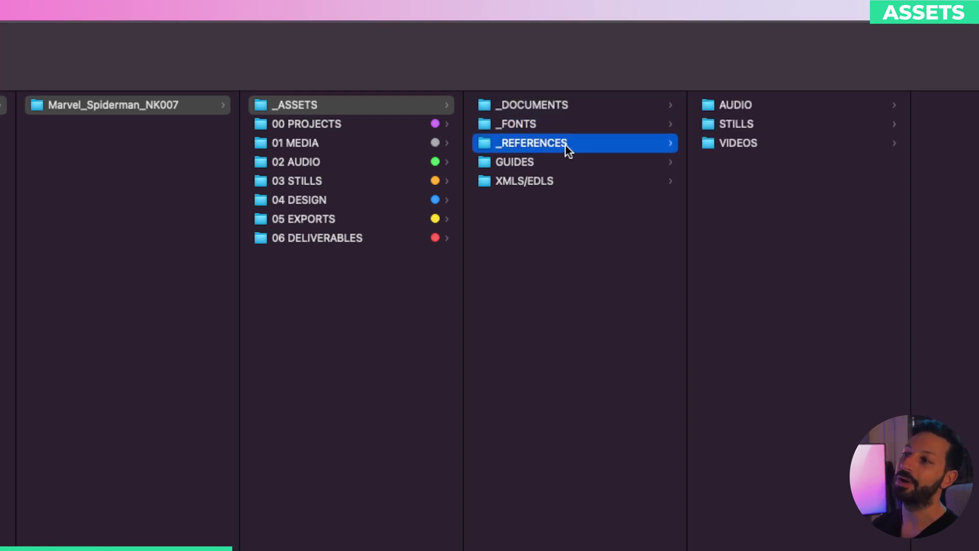
left_click(755, 107)
left_click(729, 127)
left_click(727, 146)
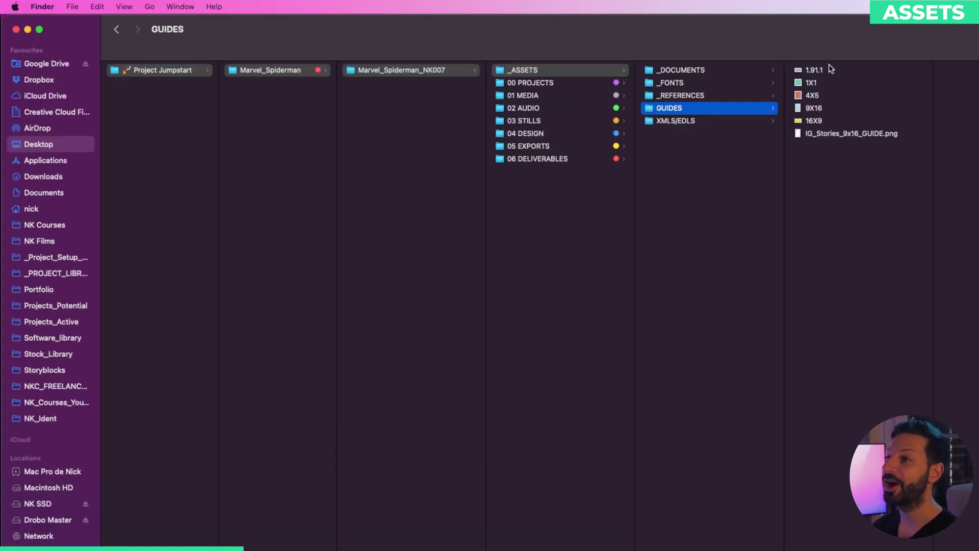
Step: Quick Look the 1X1, 9X16, 4X5 and 16X9 guide images, ending on 1.91.1
left_click(833, 69)
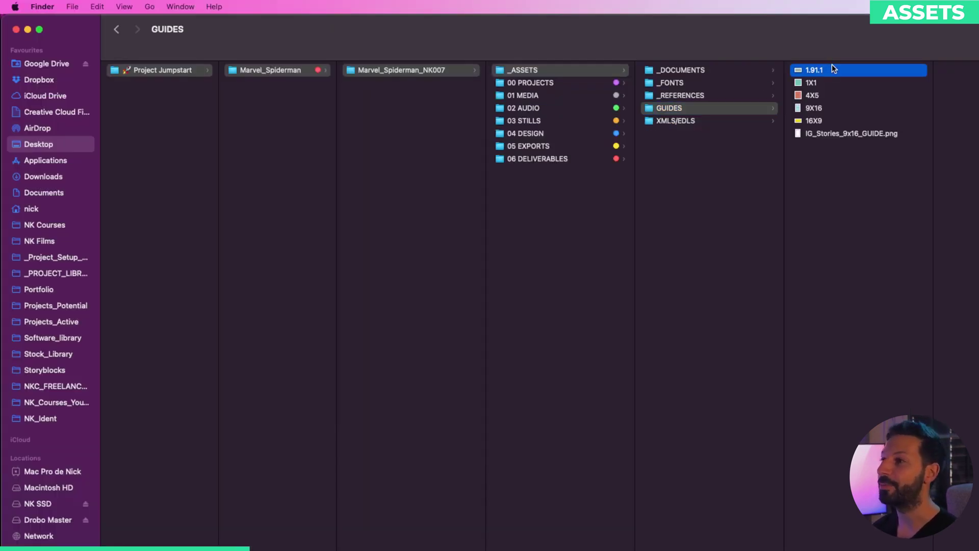
key("Down")
key("space")
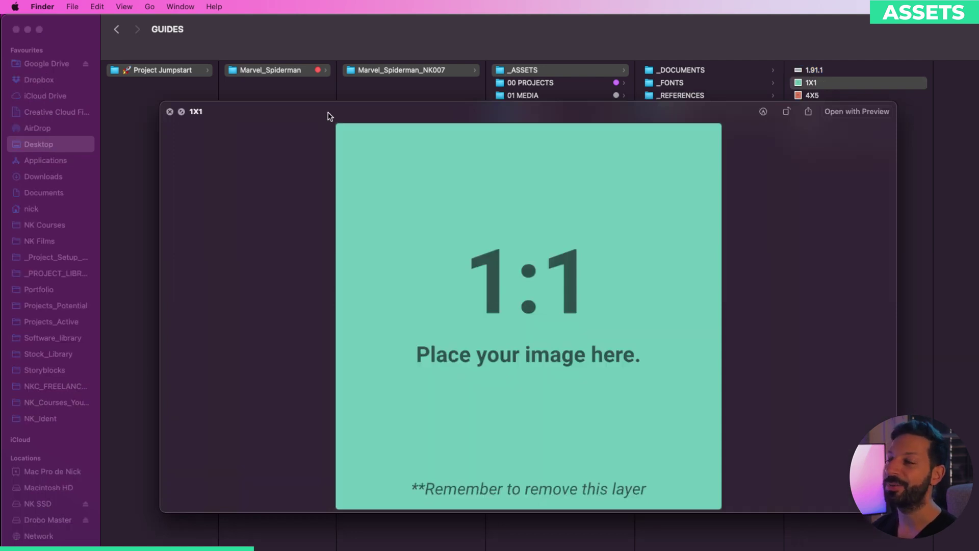
key("Down")
key("Down")
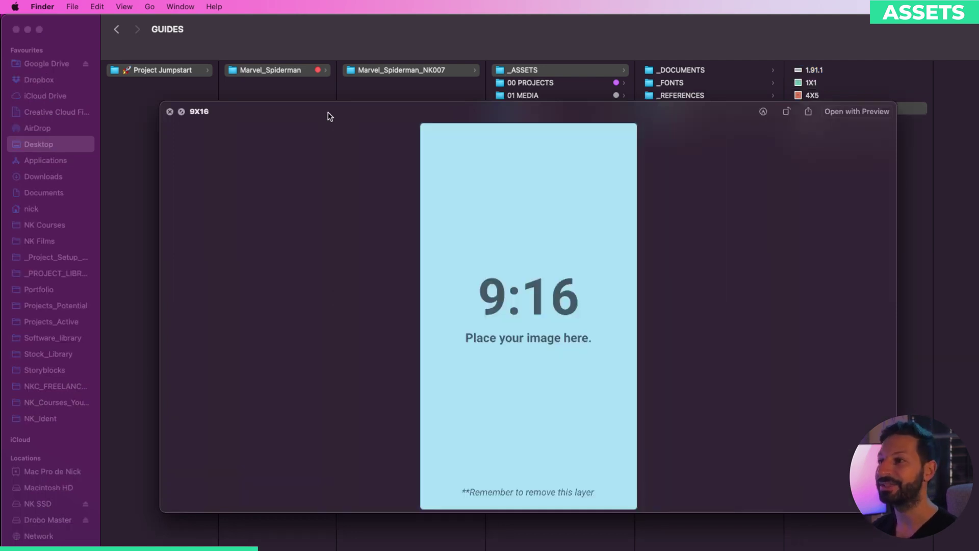
key("Up")
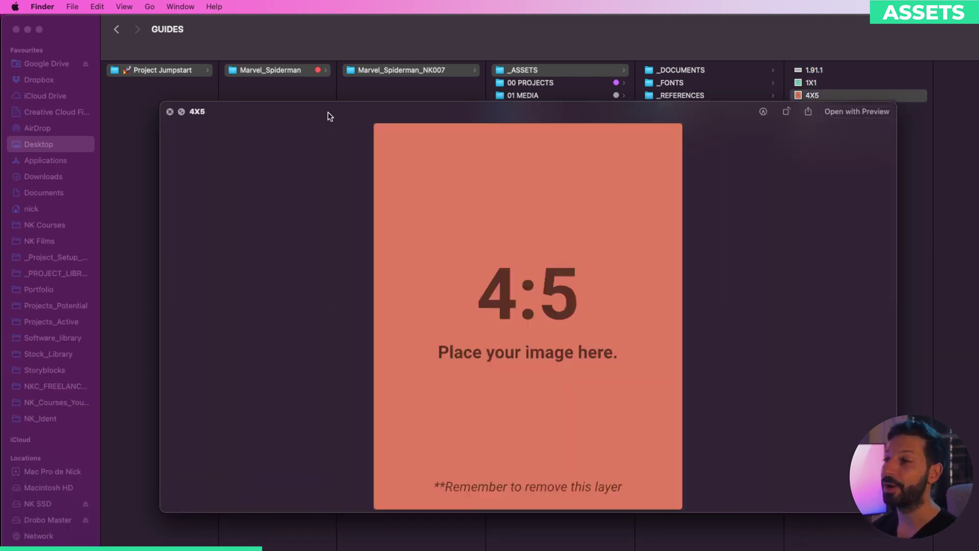
key("Down")
key("Down")
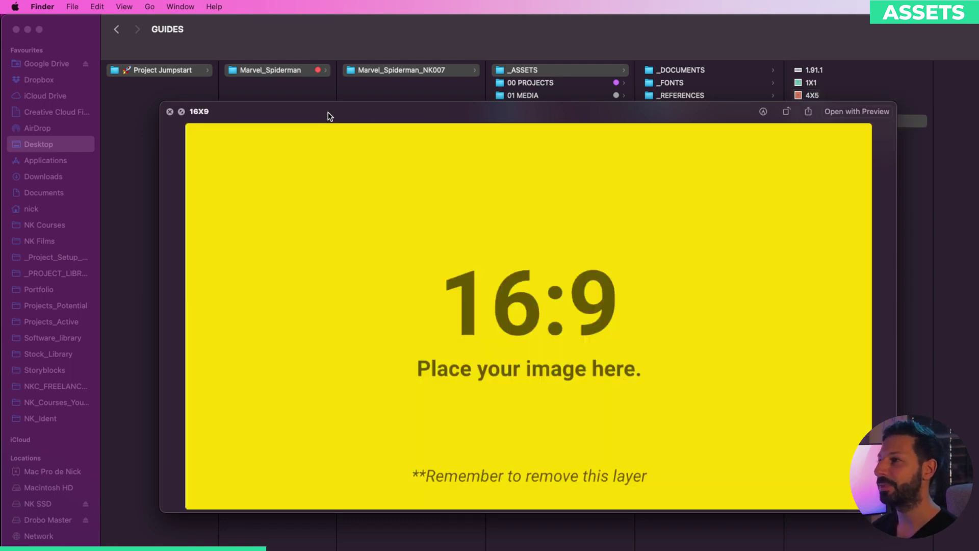
key("Up")
key("Up")
key("Up")
key("Up")
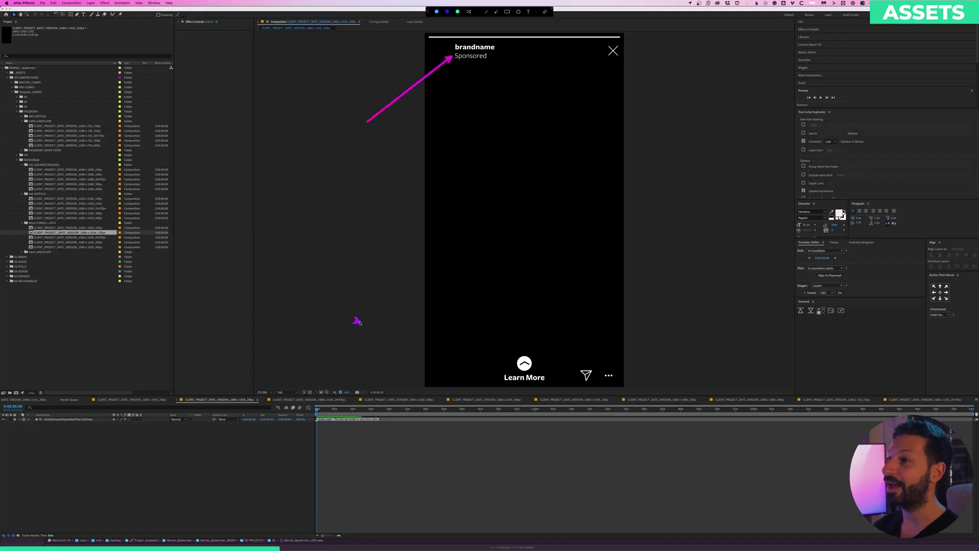
Step: Mark the story overlay with an arrow and add the Generalising vs Specialising image as a layer
left_click_drag(356, 321, 515, 360)
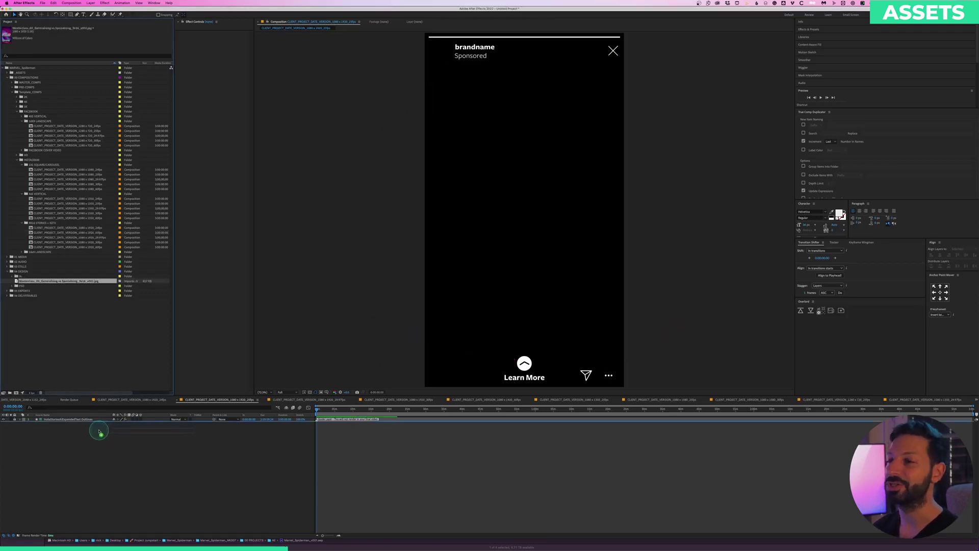
left_click_drag(100, 433, 94, 431)
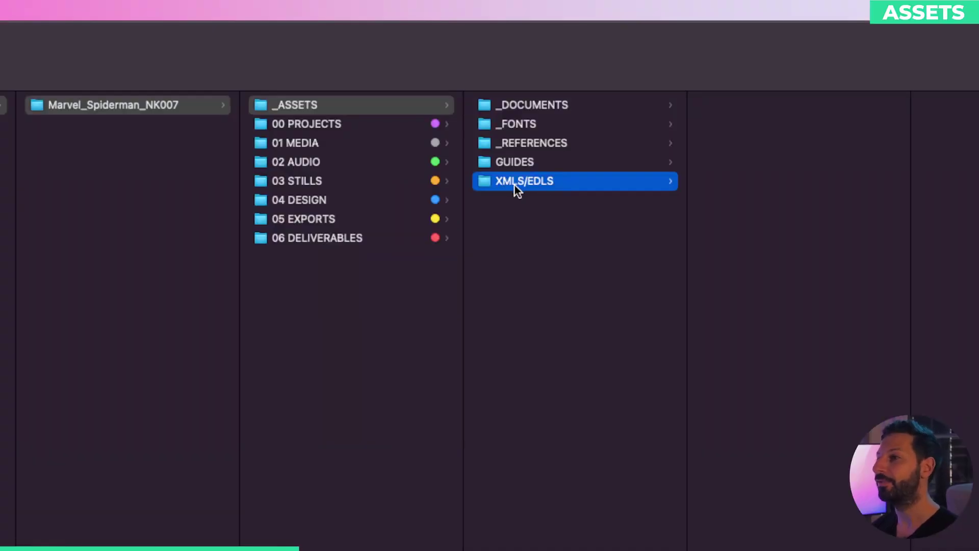
Step: Rename the PROXY folder in 01 MEDIA to PROXIES
left_click(323, 145)
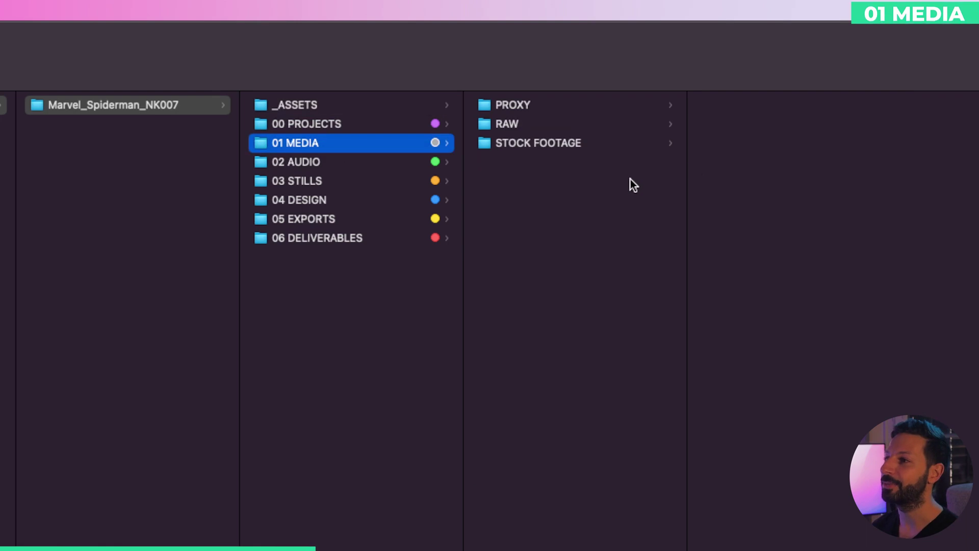
left_click(509, 105)
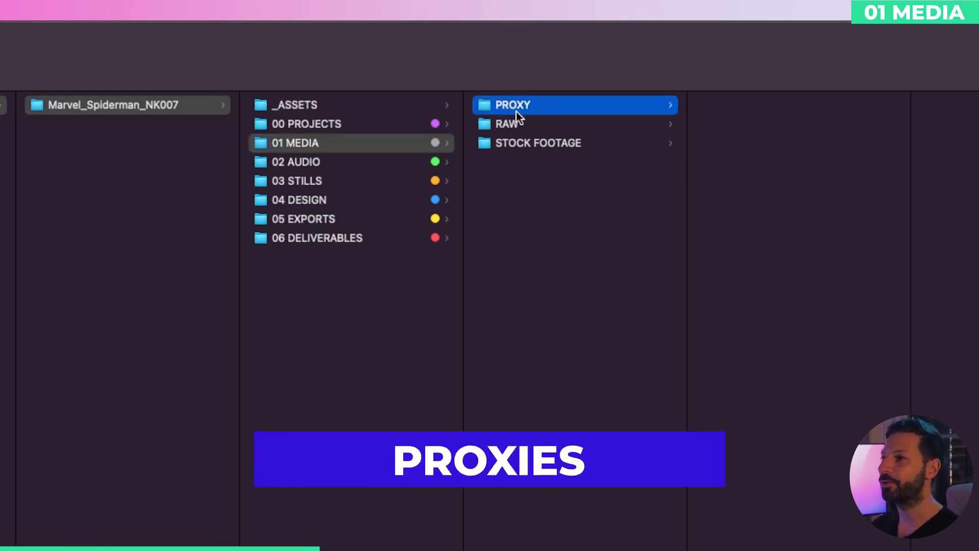
key("Return")
key("Right")
key("BackSpace")
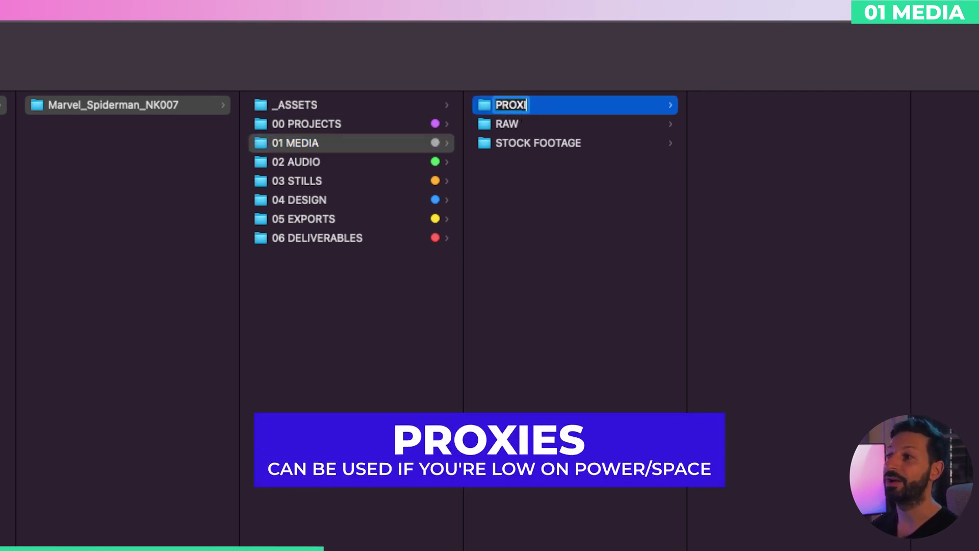
key("Return")
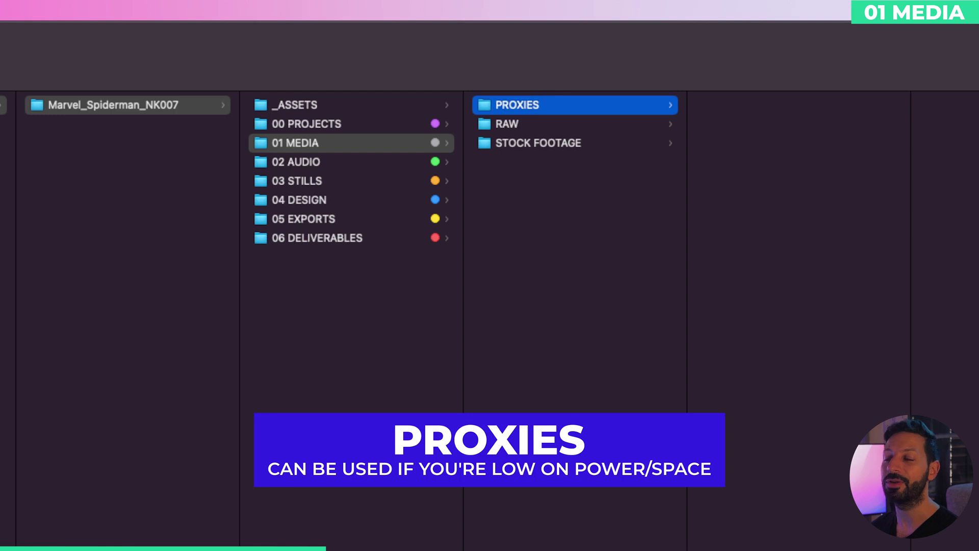
Step: Draw arrows marking PROXIES, RAW, STOCK FOOTAGE, and its COMP SHOTS and PURCHASED folders
left_click(396, 143)
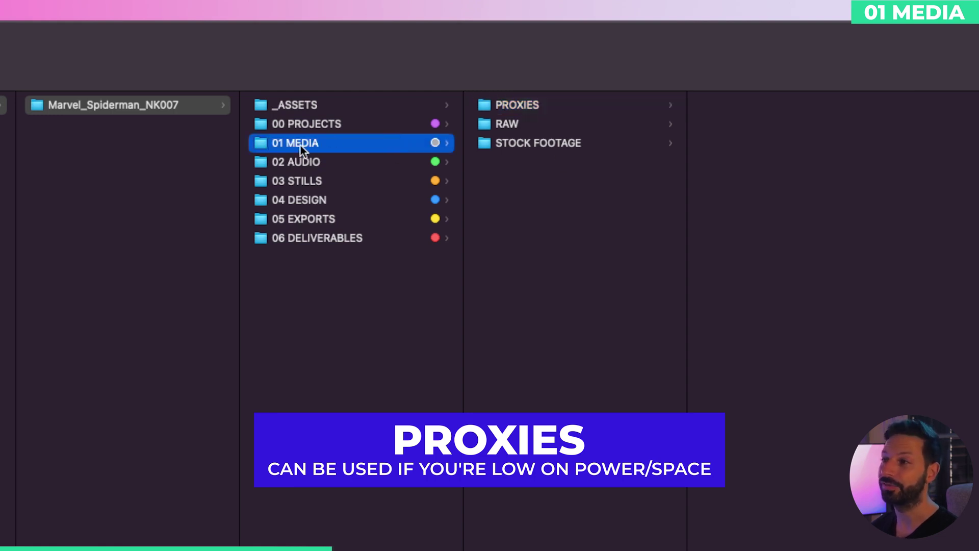
key("ctrl+shift+a")
left_click_drag(711, 70, 553, 104)
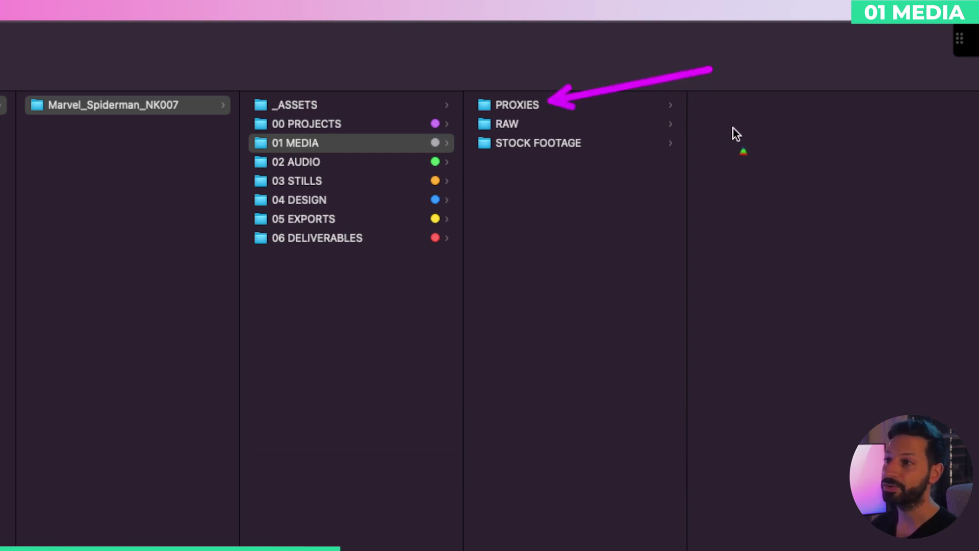
left_click_drag(724, 129, 543, 126)
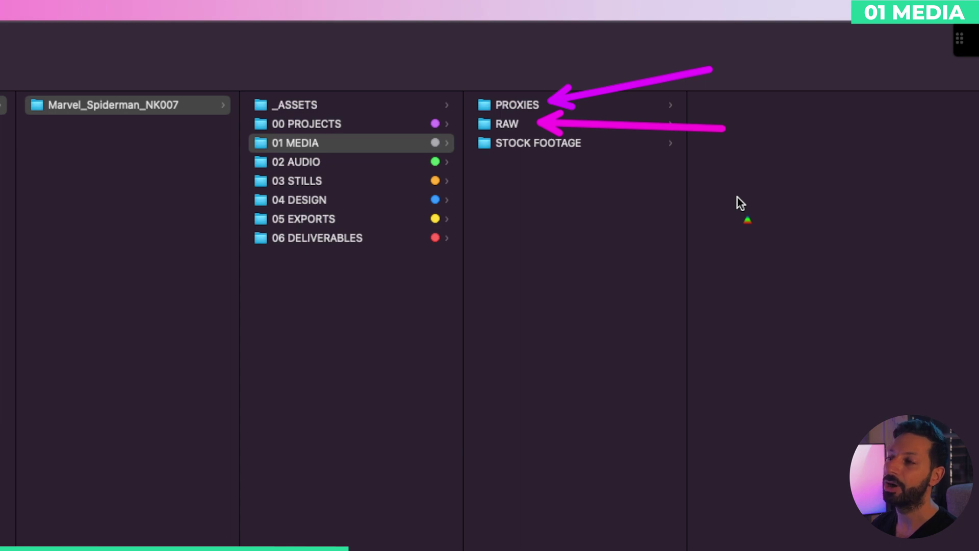
left_click_drag(740, 197, 593, 149)
left_click(590, 144)
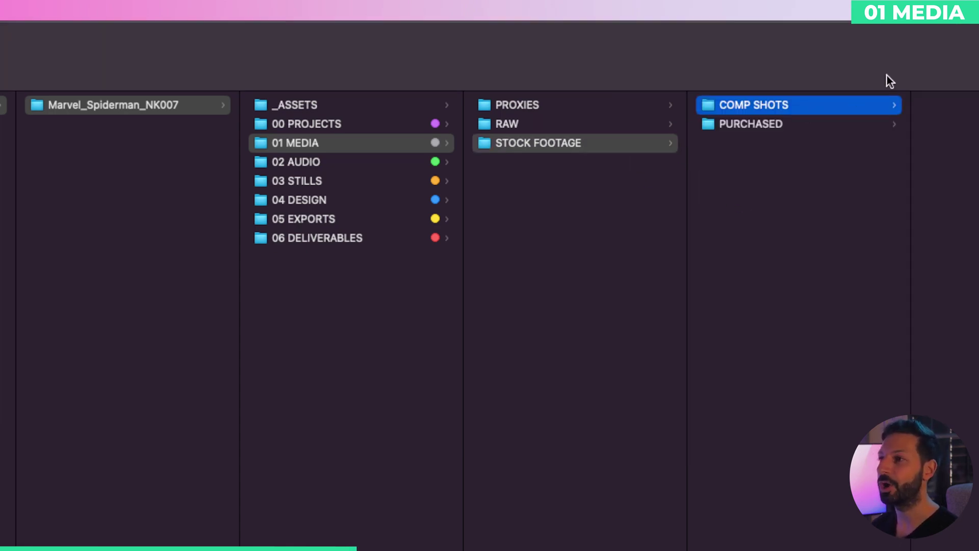
left_click_drag(909, 59, 821, 99)
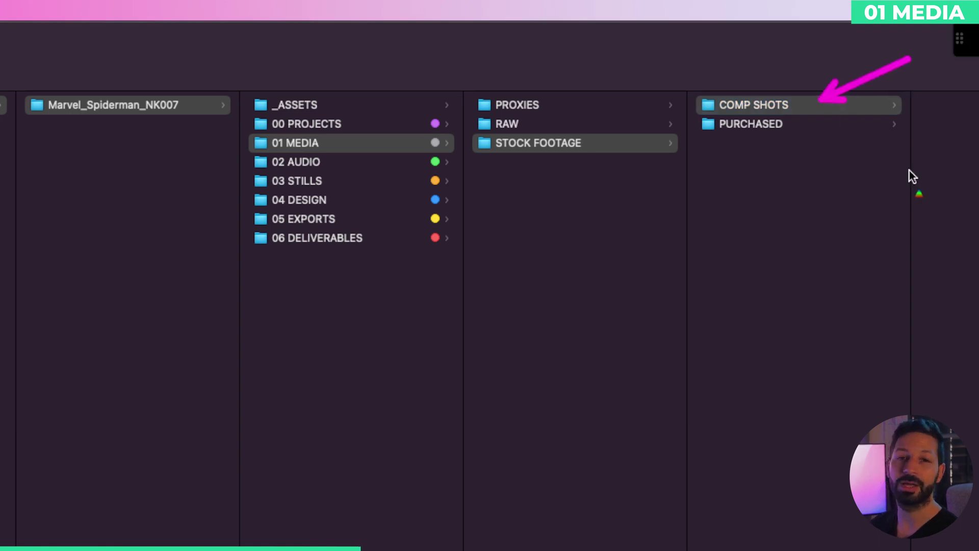
left_click_drag(909, 170, 788, 132)
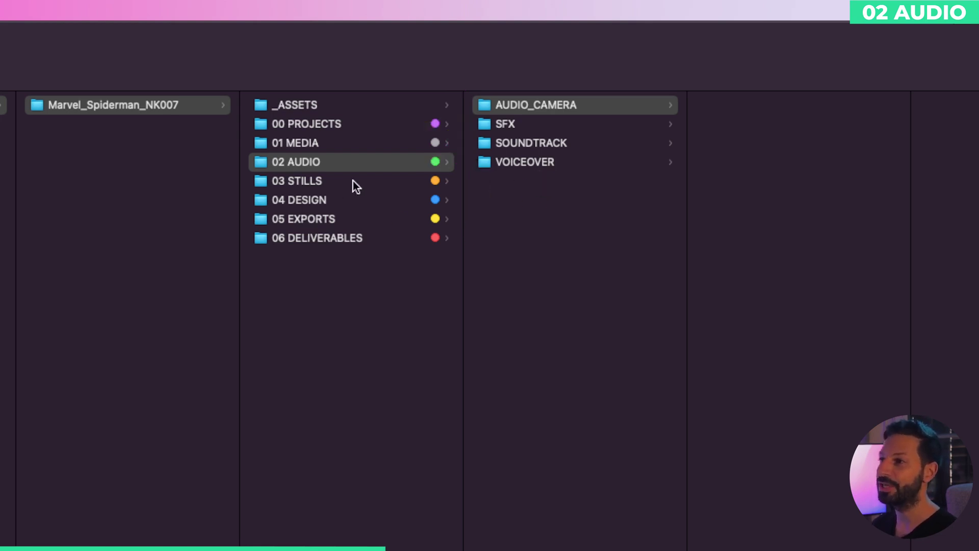
Step: Create Lapel, Shotgun and Wireless Mic folders inside AUDIO_CAMERA
left_click(641, 161)
key("super+shift+n")
type("Lapel")
left_click(635, 210)
type("Shotgun")
key("Return")
key("super+shift+n")
type("Wireless Mic")
key("Return")
Step: Inside Lapel, create the DC Oct and Green Goblin folders
key("Up")
key("Up")
key("Right")
key("super+shift+n")
type("DC Oct")
left_click(848, 214)
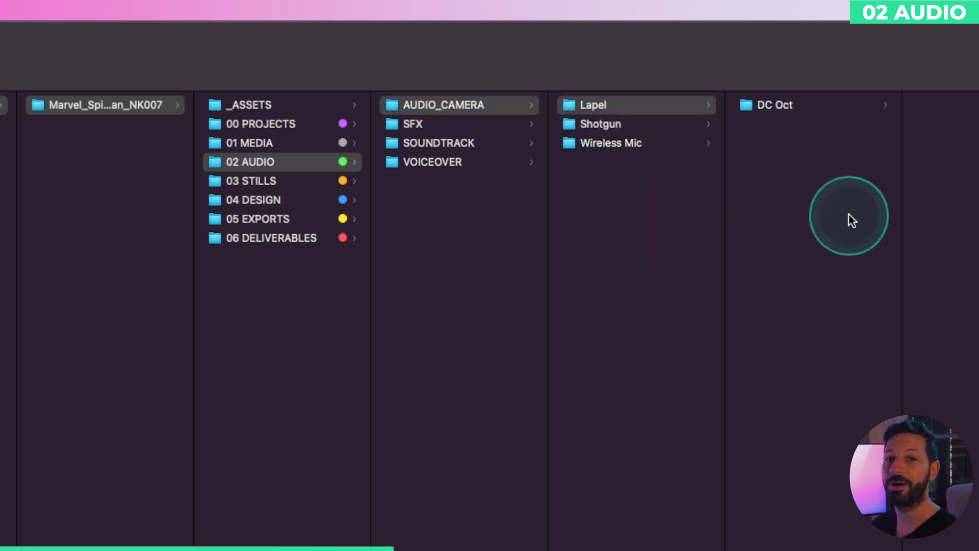
key("super+shift+n")
type("Green Goblin")
key("Return")
Step: Add Electro, Lizard Man and Sandman folders inside Lapel
key("super+shift+n")
type("Electro")
key("Return")
left_click(846, 259)
key("super+shift+n")
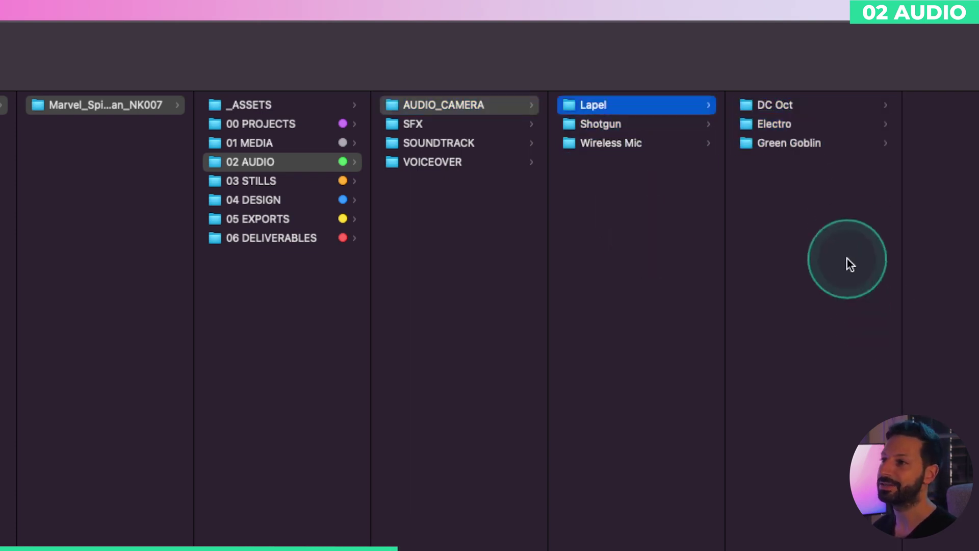
type("Lizard Man")
key("Return")
type("Sandman")
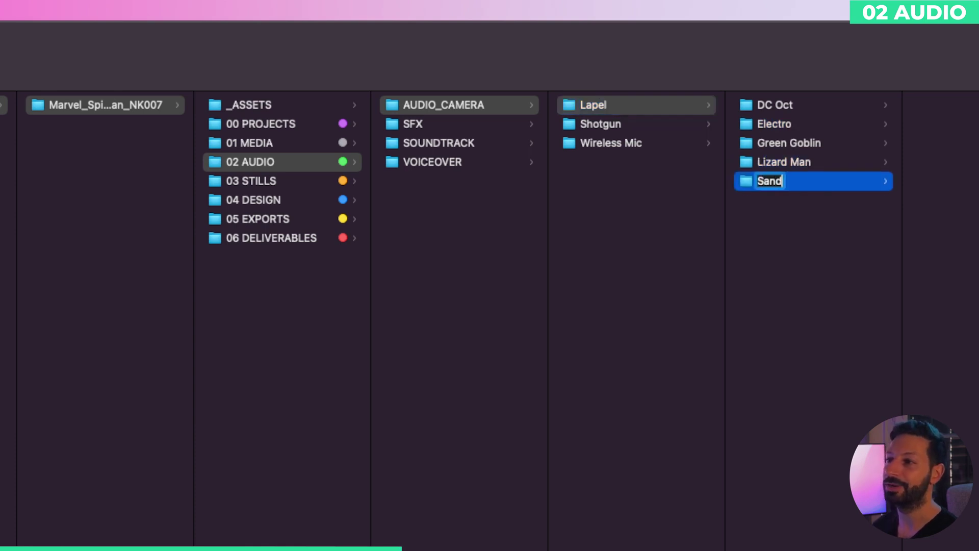
key("Return")
left_click(847, 258)
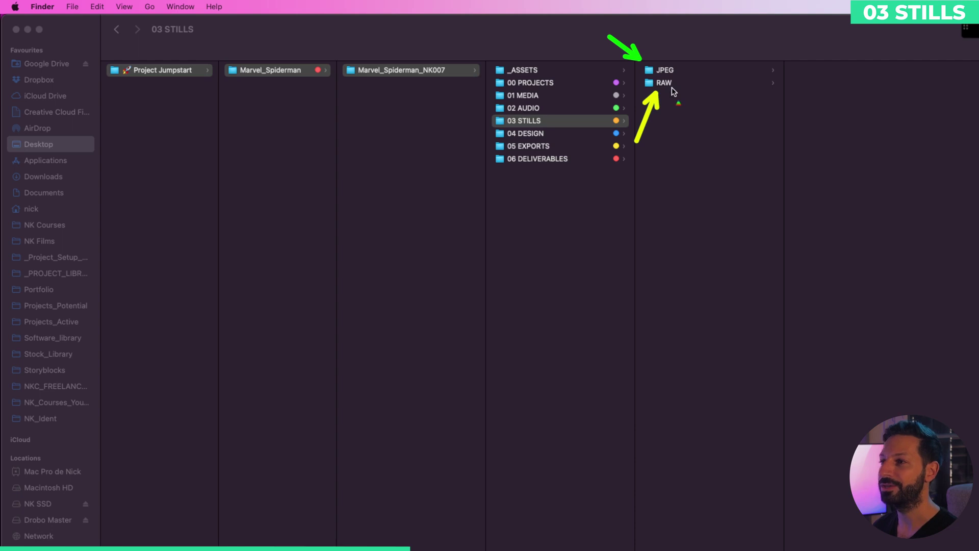
Step: Browse 04 DESIGN's AI and PSD folders
left_click(525, 134)
left_click(652, 72)
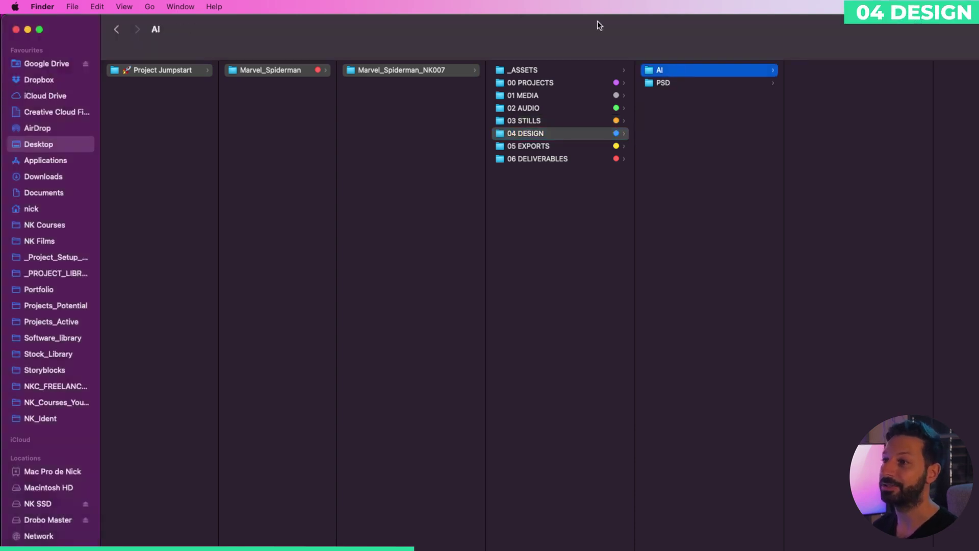
left_click(671, 84)
Step: Open 05 EXPORTS, step through FROM_AE's subfolders to VFX, then TO_AE and WIP
left_click(590, 146)
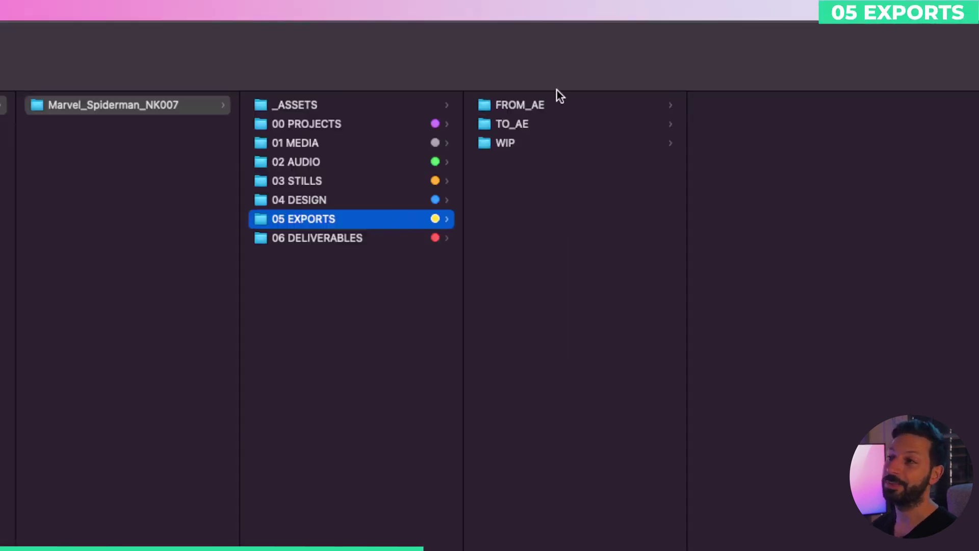
left_click(567, 103)
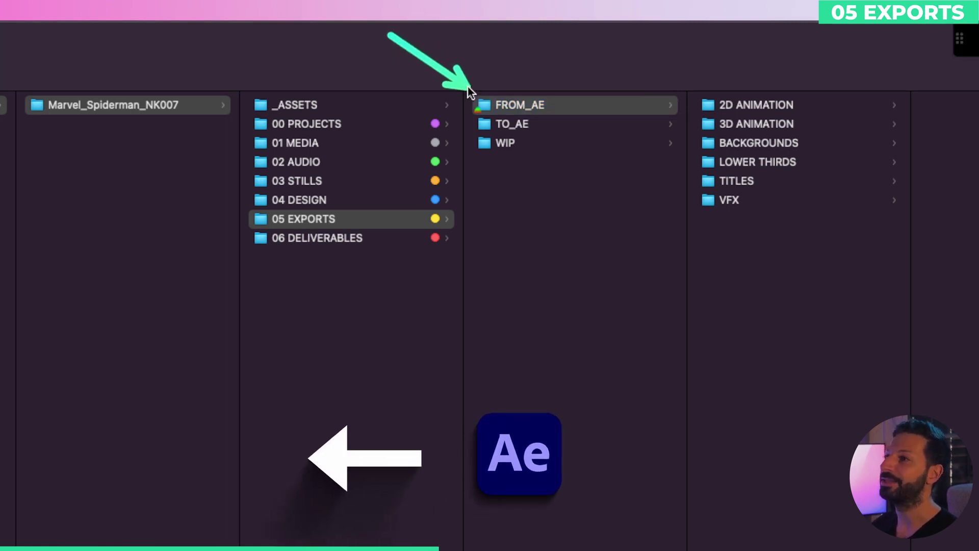
left_click(826, 106)
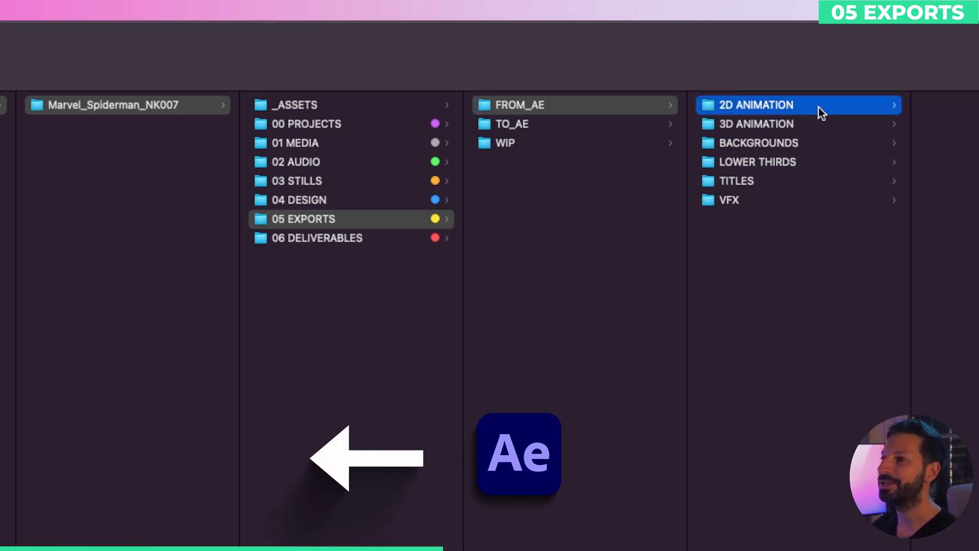
key("Down")
key("Down")
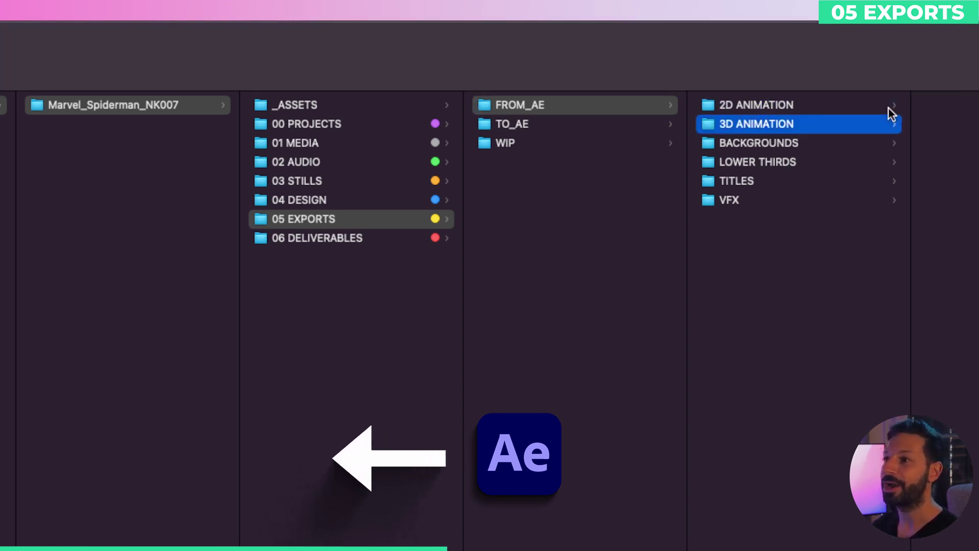
key("Down")
key("Down")
key("Down")
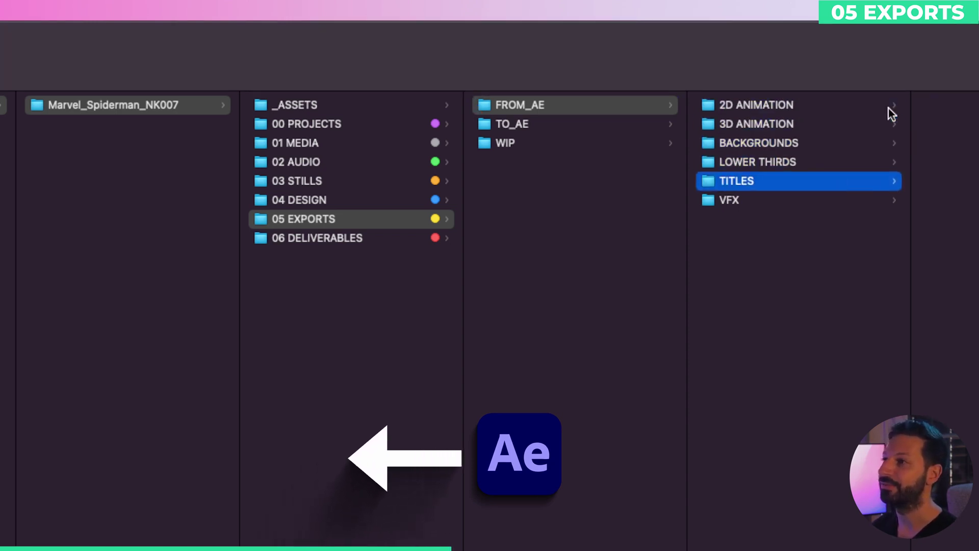
left_click(606, 125)
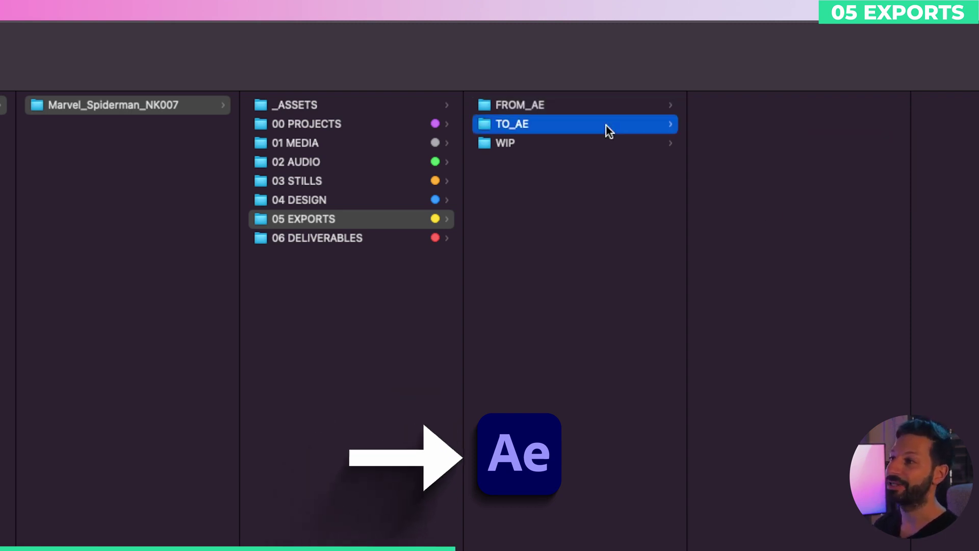
left_click(605, 144)
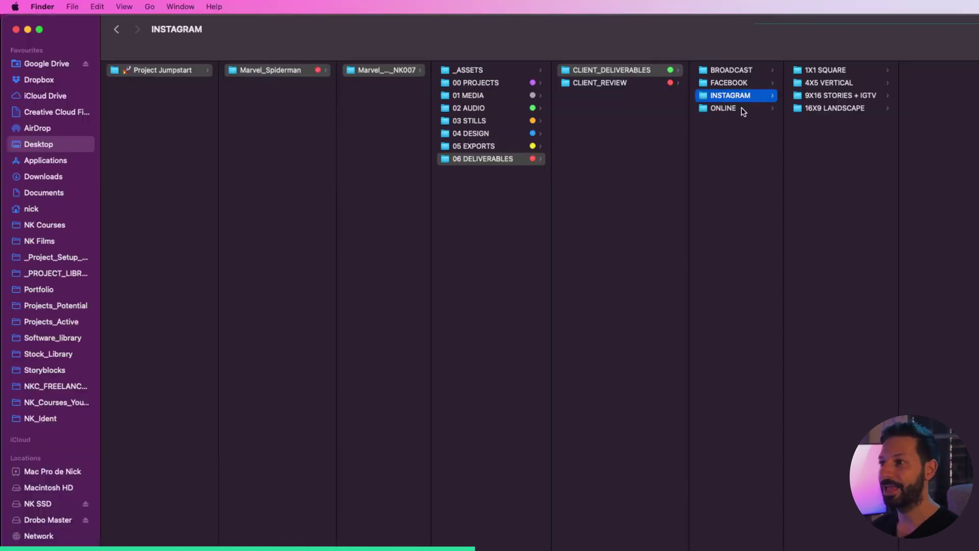
Step: Browse ONLINE and CLIENT_REVIEW's version folders from V001 to V005
left_click(740, 108)
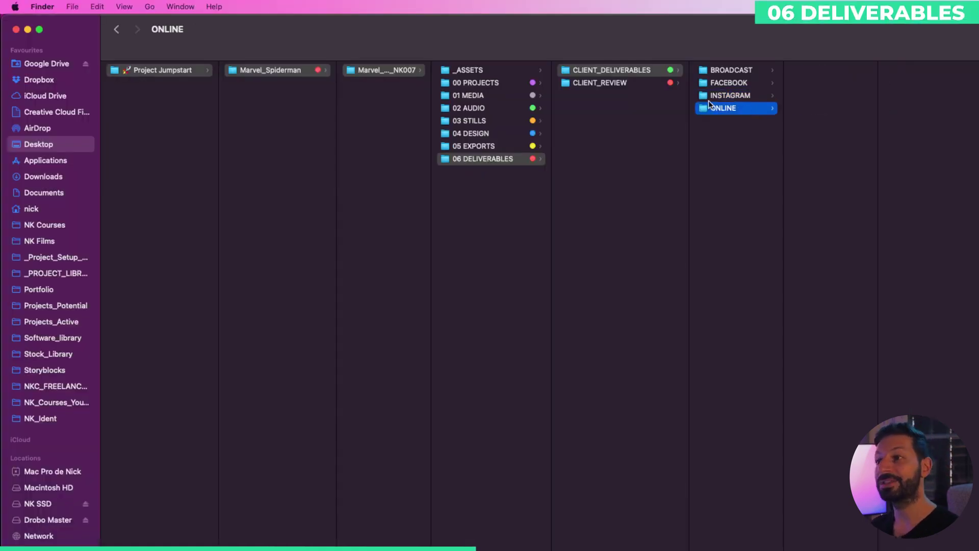
left_click(640, 84)
left_click(748, 71)
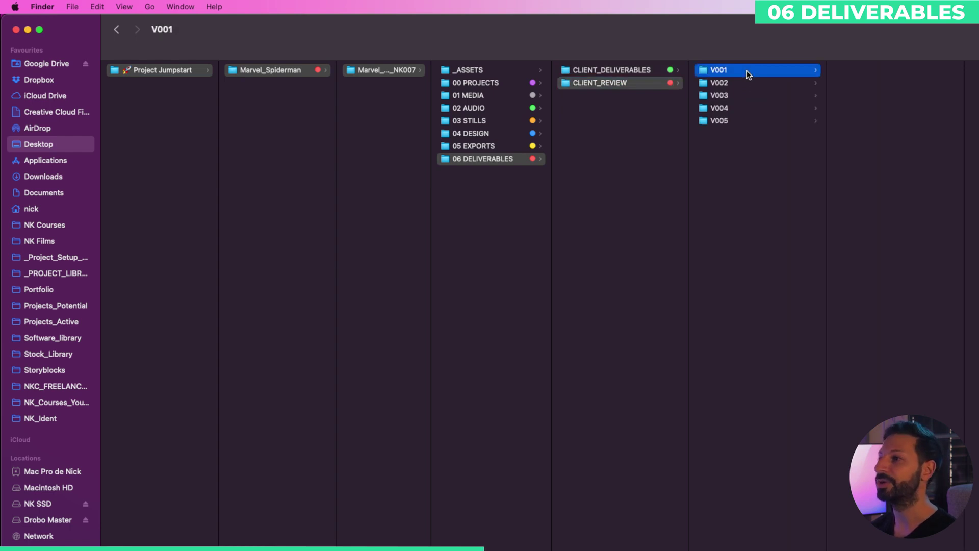
key("Down")
key("Down")
key("Down")
key("Down")
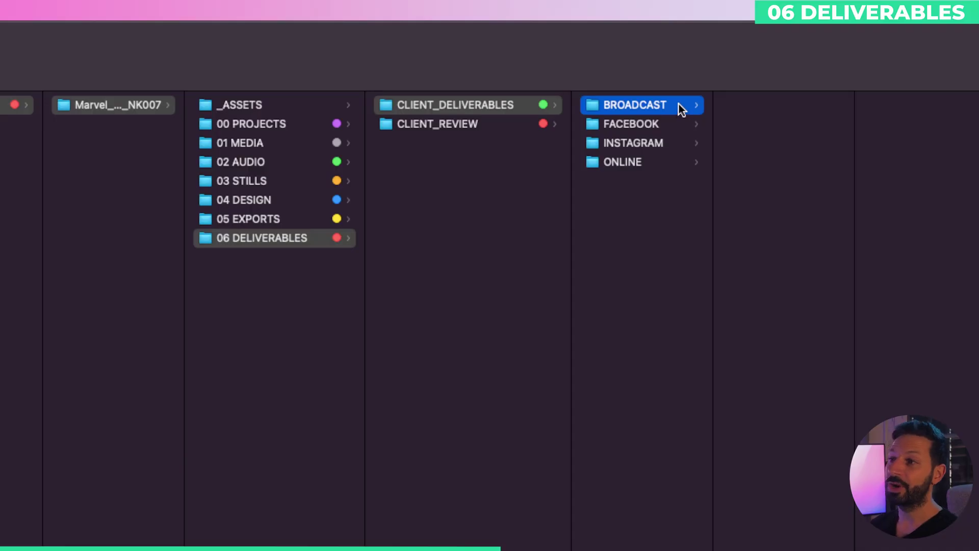
Step: Open FACEBOOK and INSTAGRAM deliverables, widening columns so names like 16x9 LANDSCAPE show fully
left_click(672, 125)
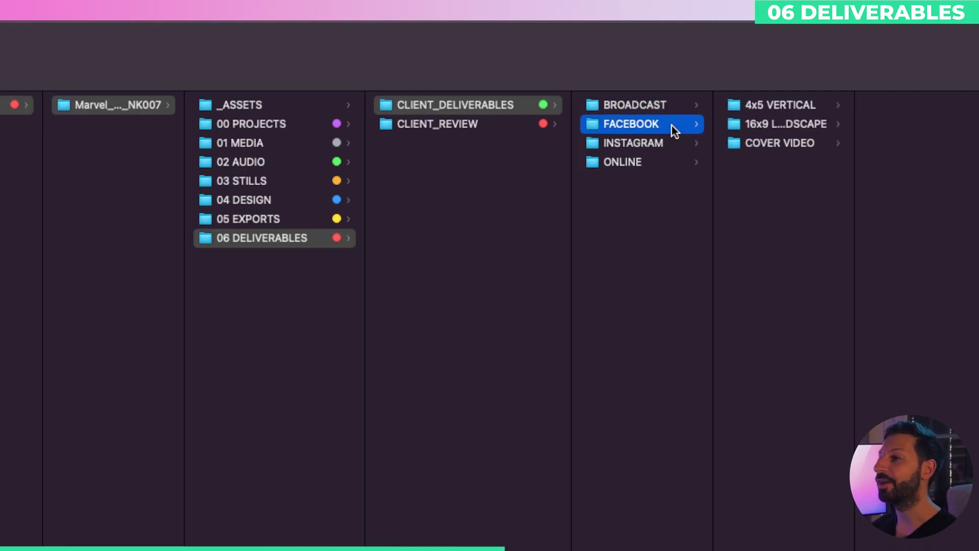
left_click_drag(854, 169, 866, 169)
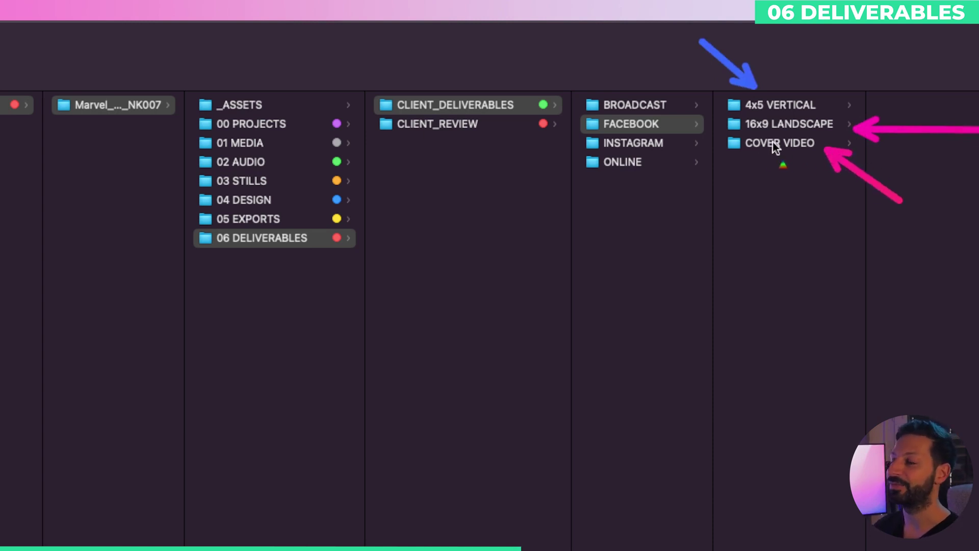
left_click(663, 142)
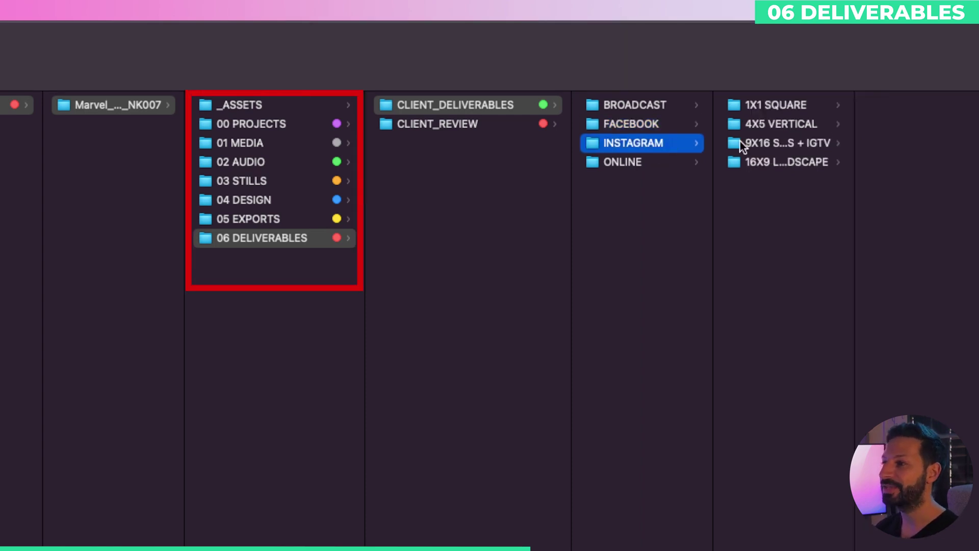
double_click(855, 126)
left_click(851, 104)
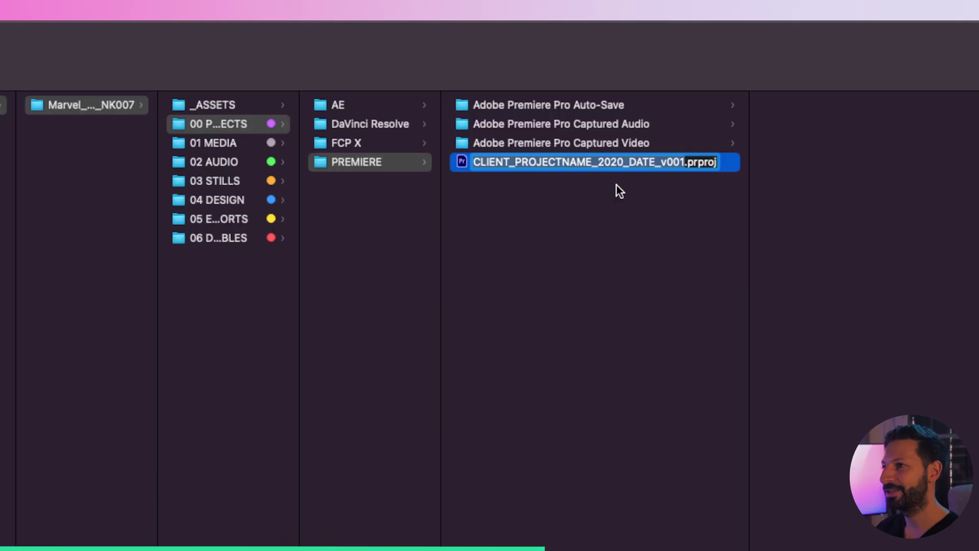
Step: Rename the .prproj file in 00 PROJECTS/PREMIERE to Marvel_Spiderman_22.04.22_v001 and open it
type("Marvel_Spiderman_22.04.22_.prproj")
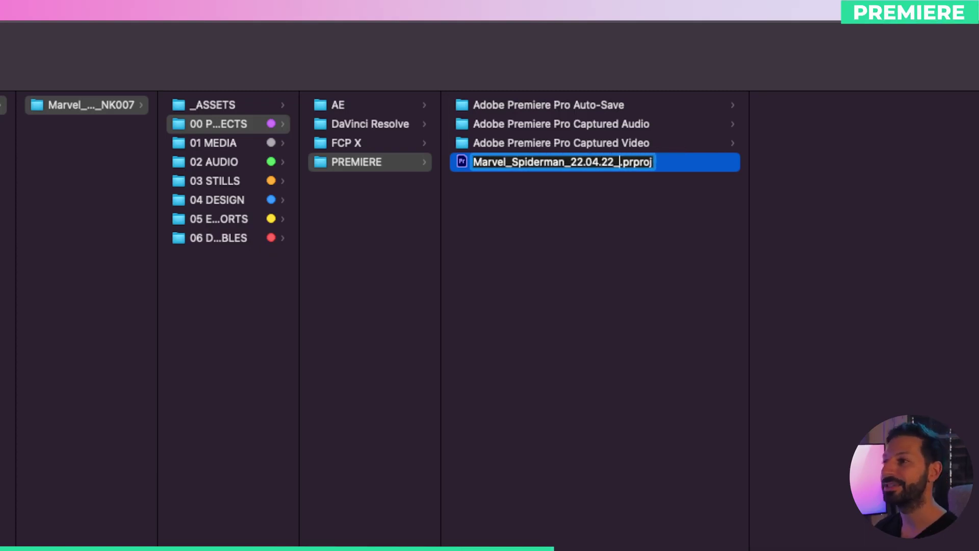
type("1")
key("Return")
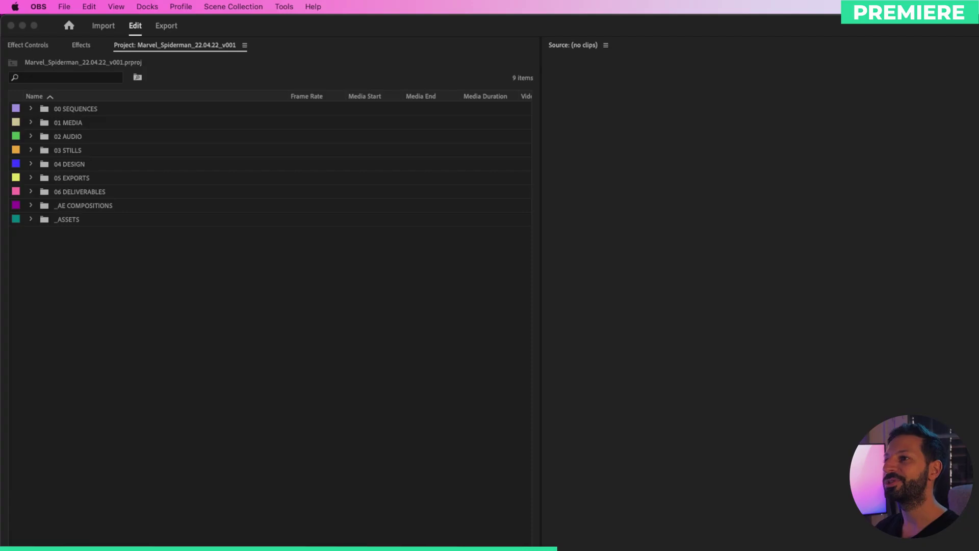
left_click(436, 309)
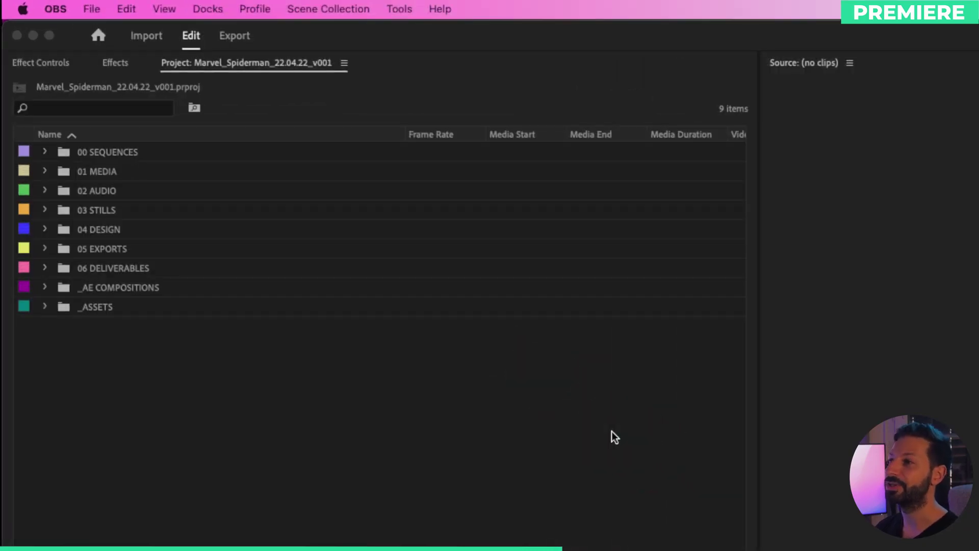
left_click(589, 421)
left_click(26, 127)
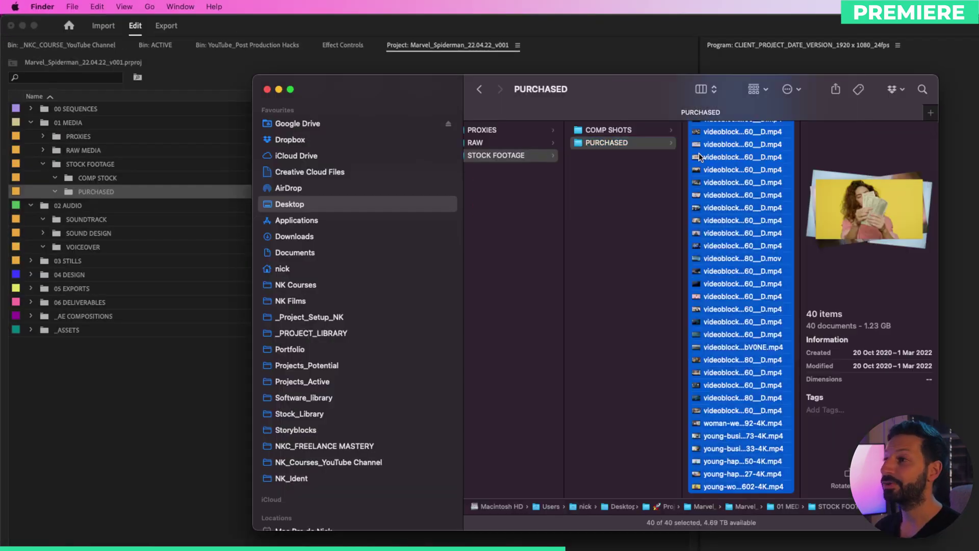
scroll(714, 156, "left", 1)
left_click_drag(744, 204, 93, 191)
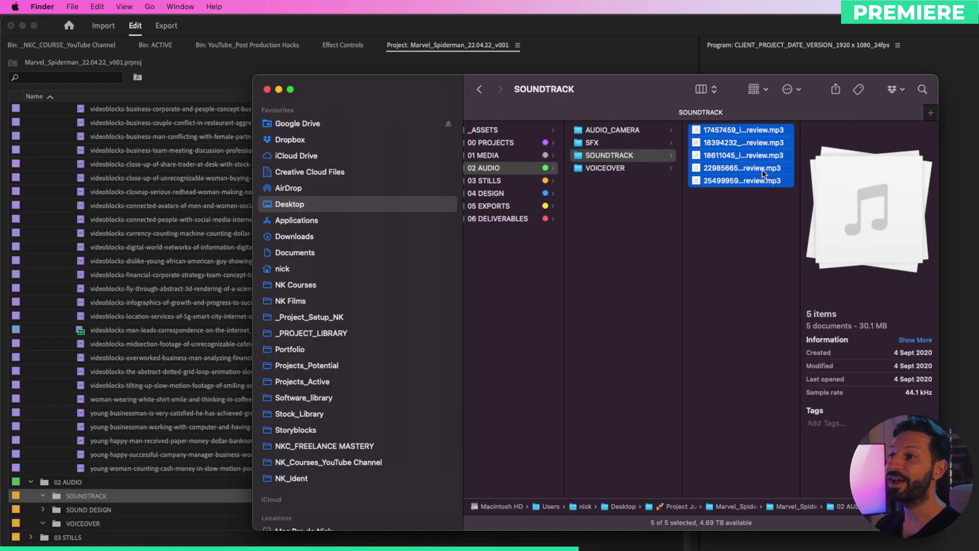
left_click_drag(755, 168, 98, 512)
left_click(239, 317)
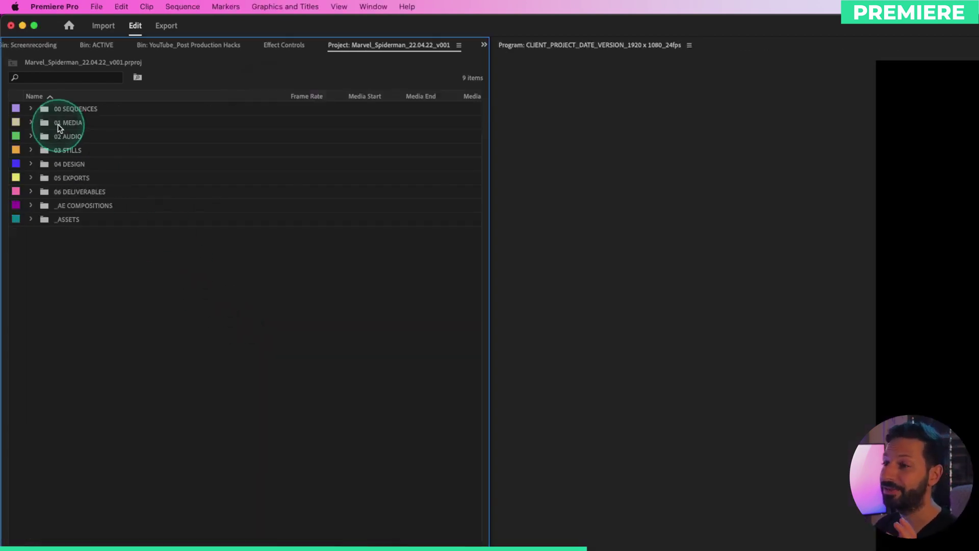
left_click(58, 123)
left_click(69, 190, "shift")
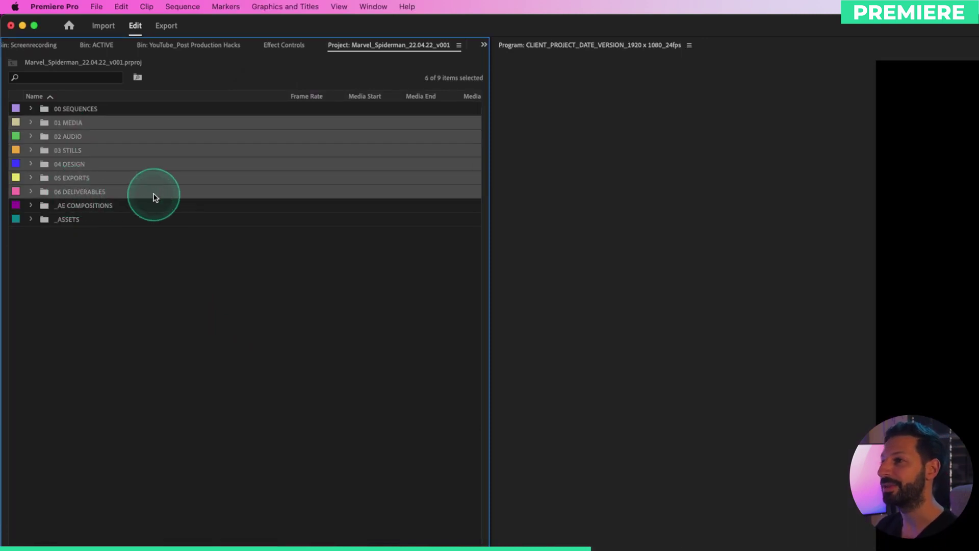
key("Delete")
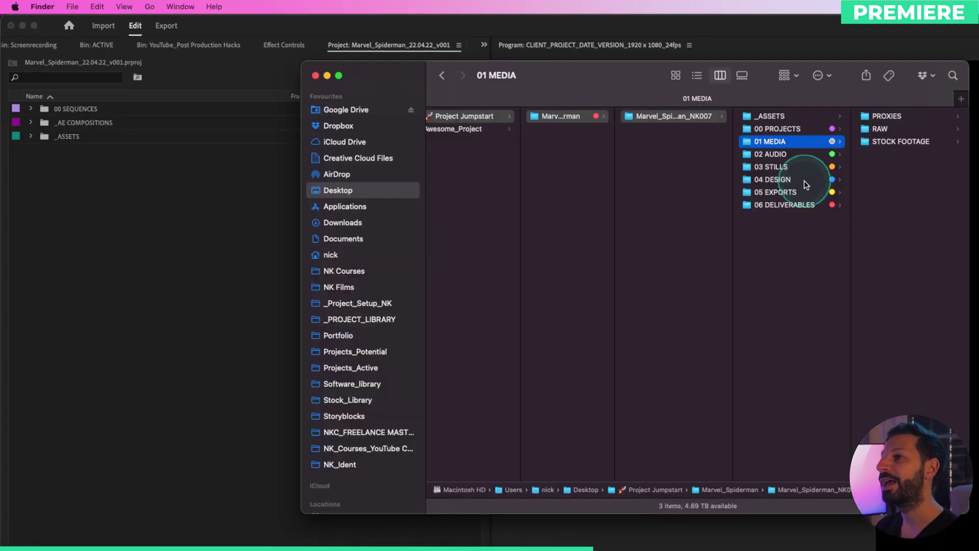
left_click(796, 205, "shift")
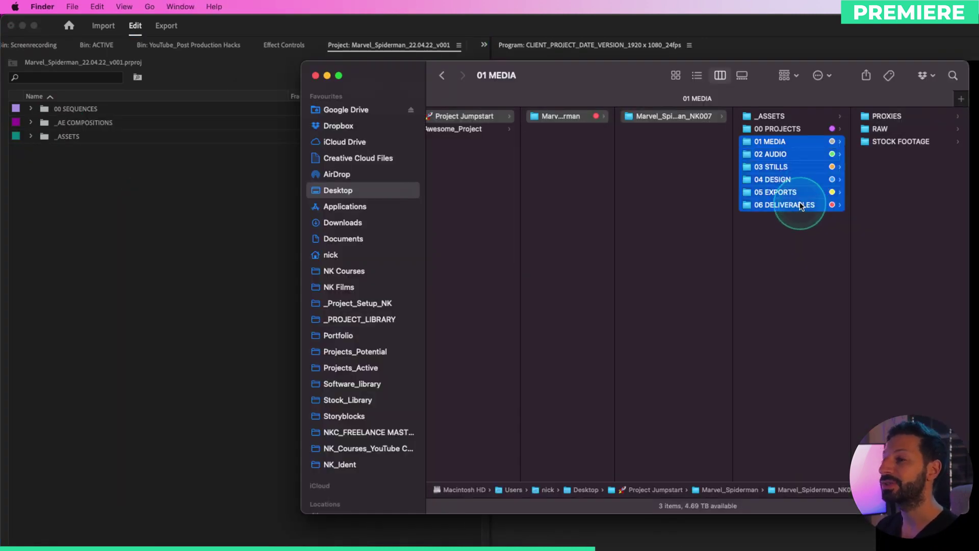
left_click_drag(750, 145, 65, 304)
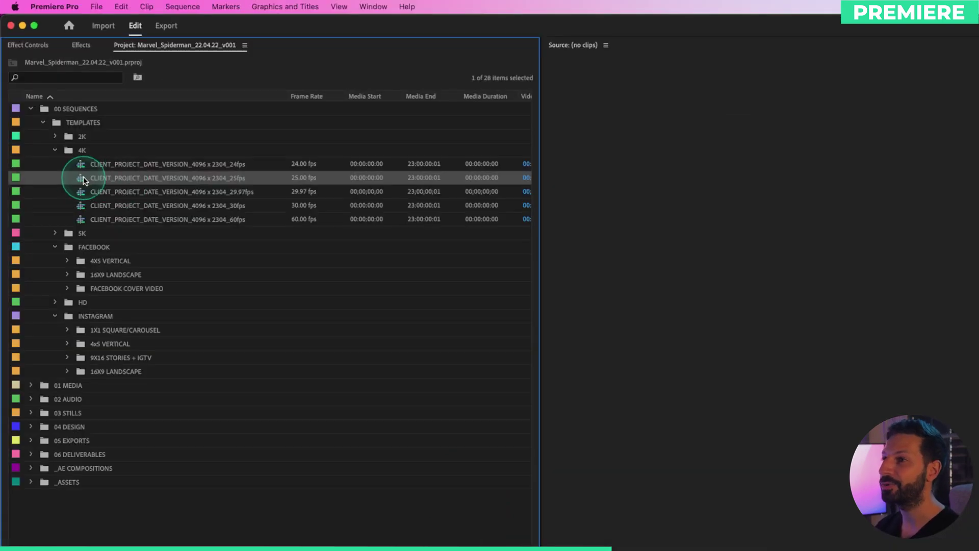
Step: Review the 4K and 1280x720 template sequences, collapse 16X9 LANDSCAPE, then select _AE COMPOSITIONS
left_click(248, 204)
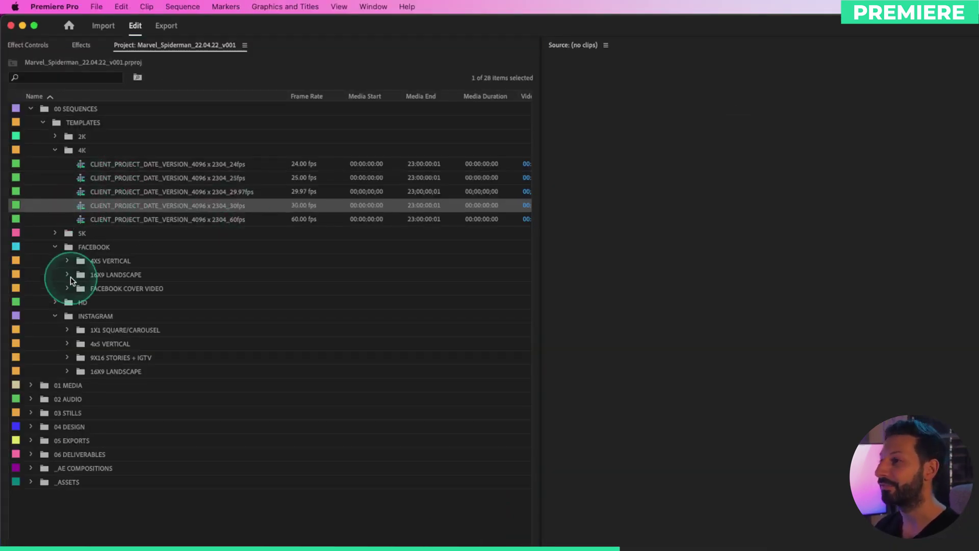
left_click(67, 276)
left_click(145, 304)
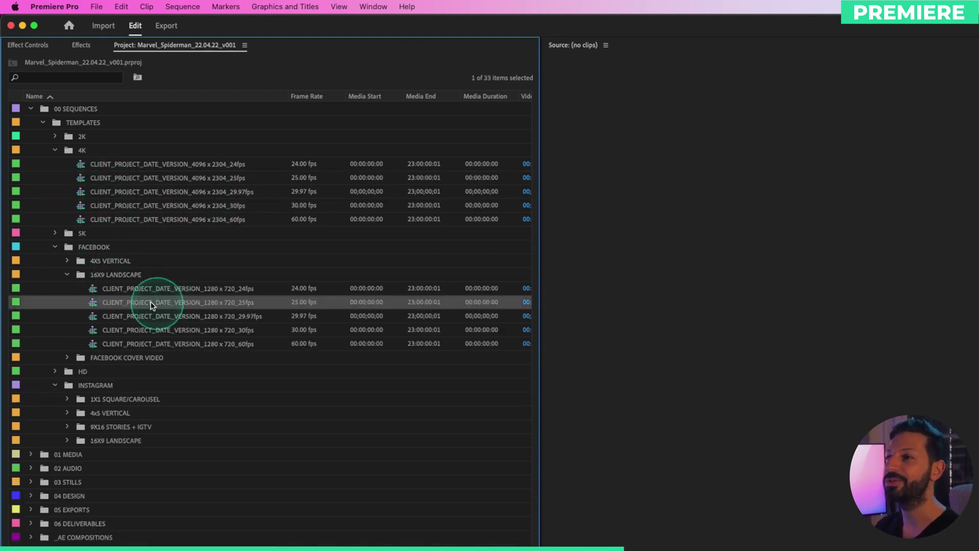
left_click_drag(144, 304, 93, 304)
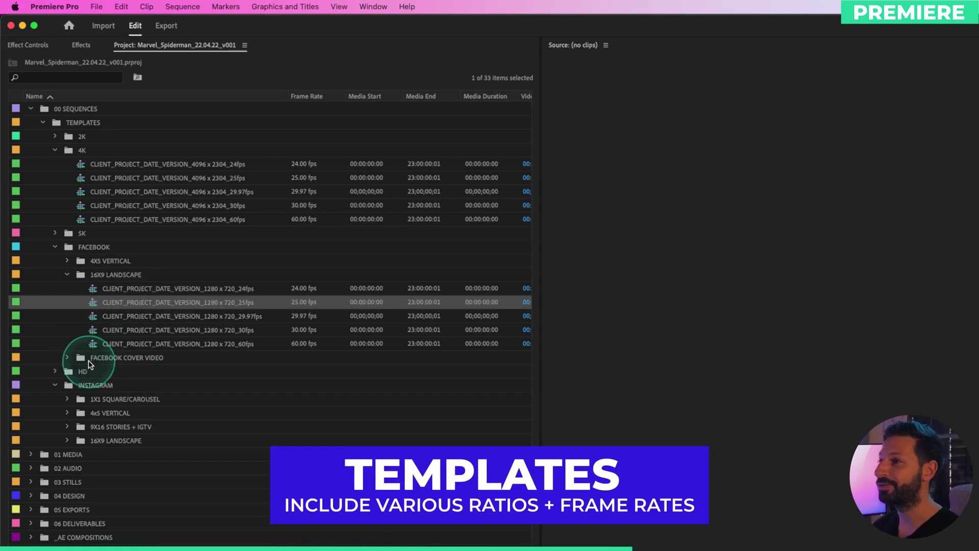
left_click(67, 275)
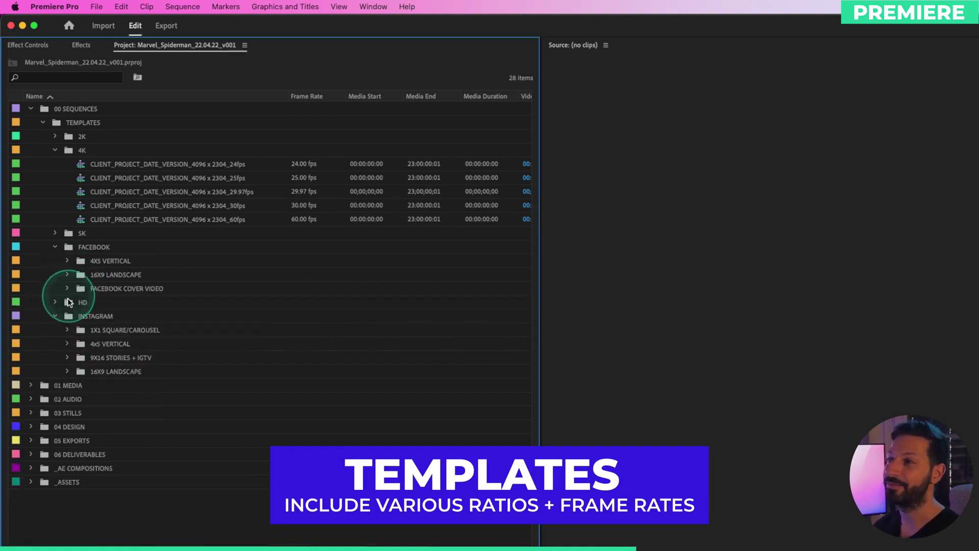
left_click(67, 357)
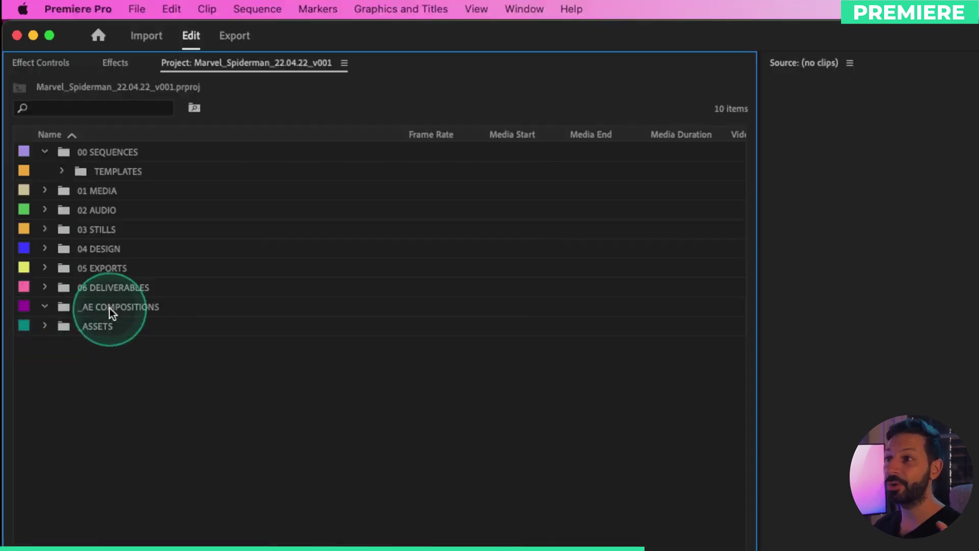
left_click(104, 307)
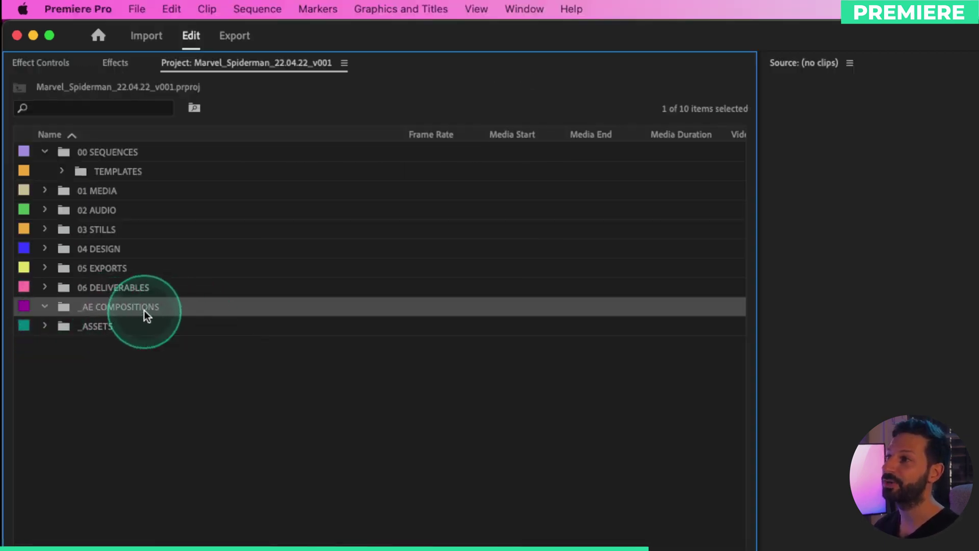
left_click_drag(561, 308, 188, 312)
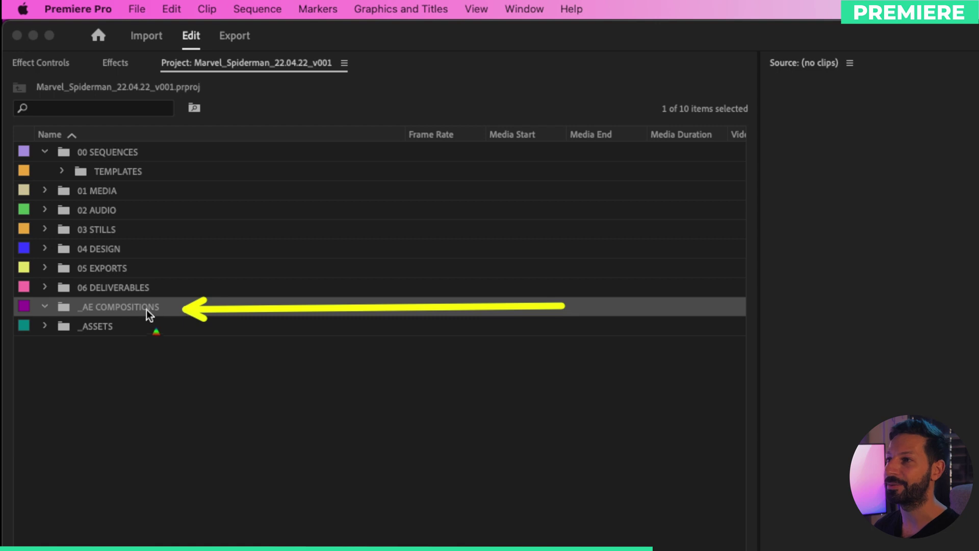
Step: Rename the After Effects template's CLIENT_PROJECTNAME root folder to Marvel_Spiderman
left_click(237, 424)
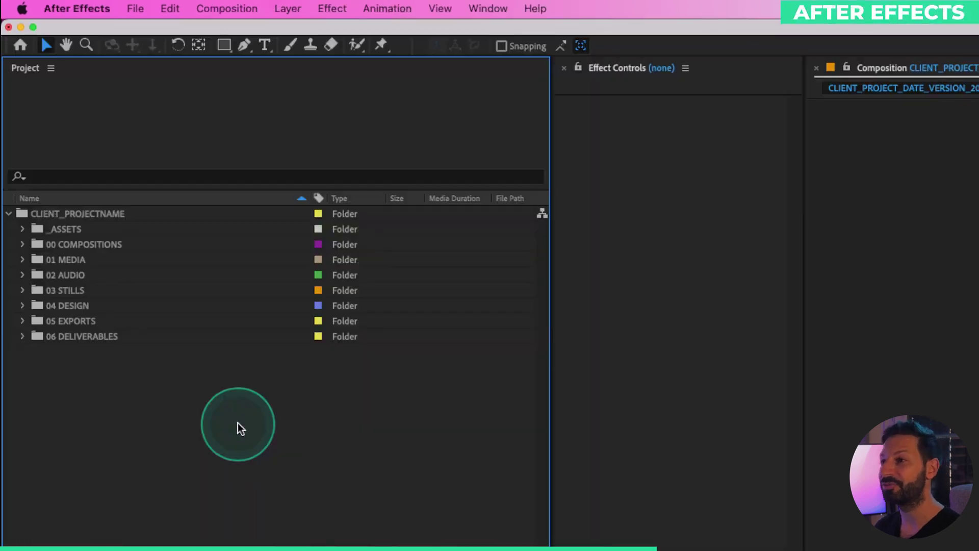
left_click(80, 211)
key("Return")
type("Marvel ")
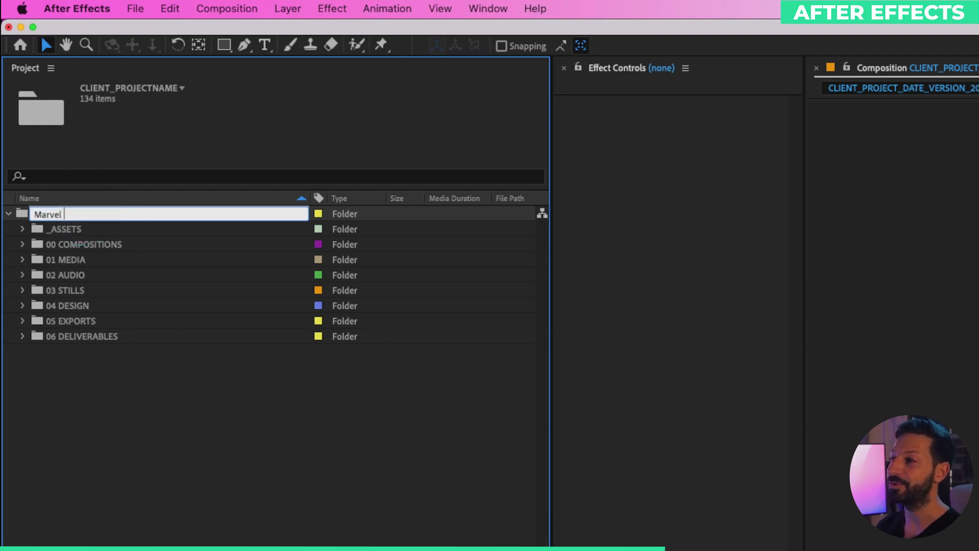
type("Spiderman")
key("Return")
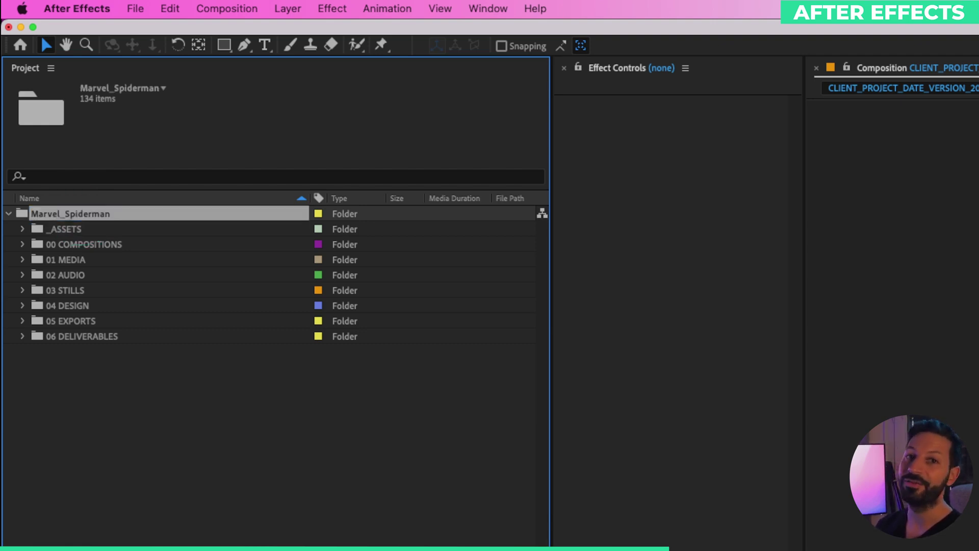
Step: In New Project preferences, enable 'New Project loads template' and choose the template project
left_click(97, 9)
mouse_move(100, 58)
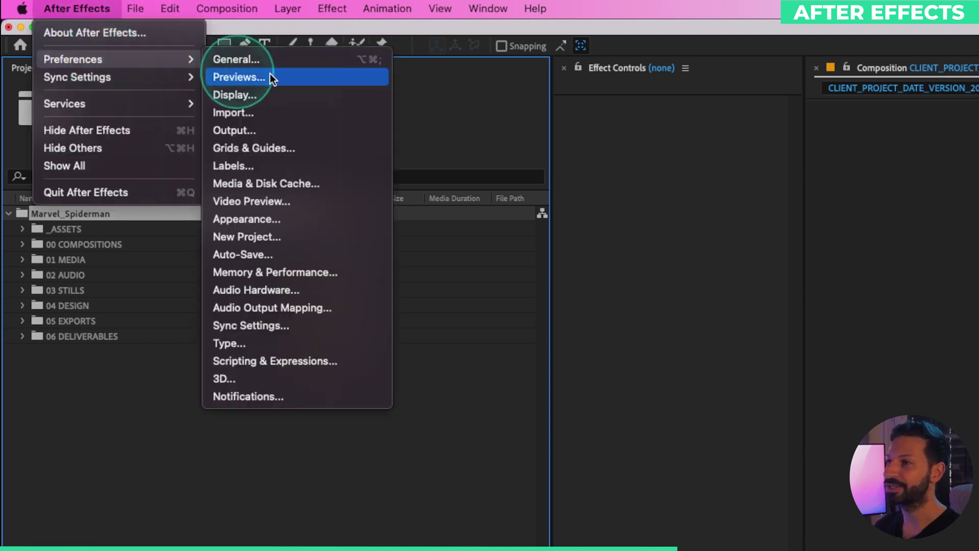
left_click(270, 237)
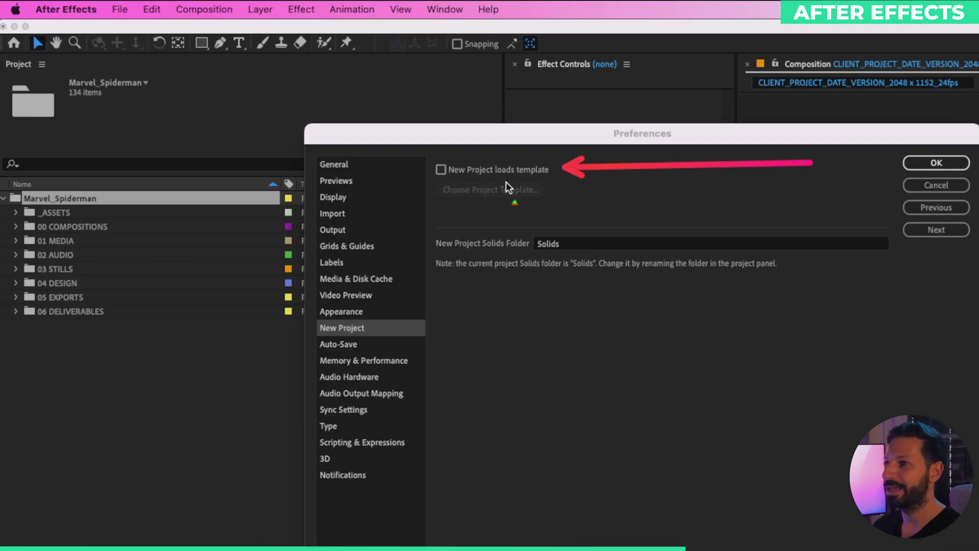
left_click(441, 169)
left_click(491, 189)
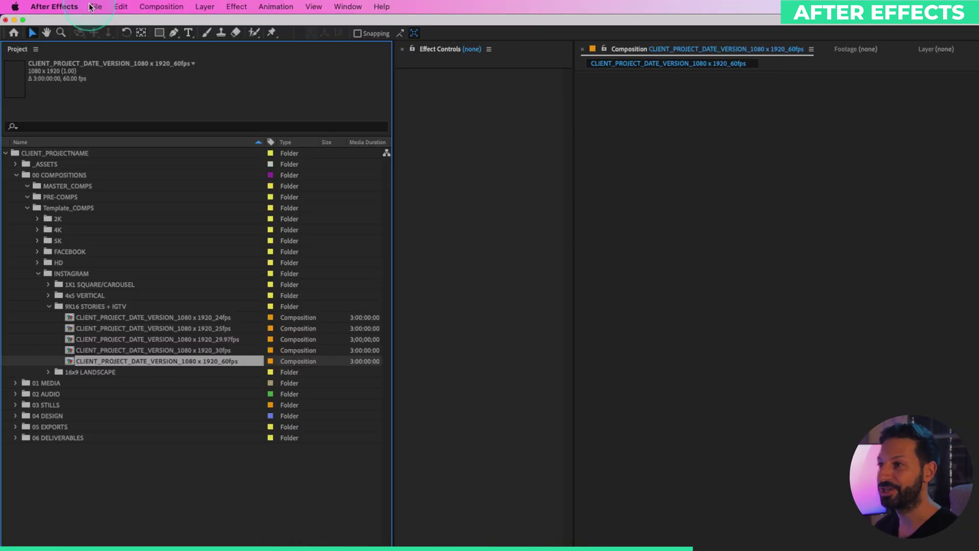
Step: Close the current project and expand Template_COMPS to show its resolution subfolders
left_click(119, 9)
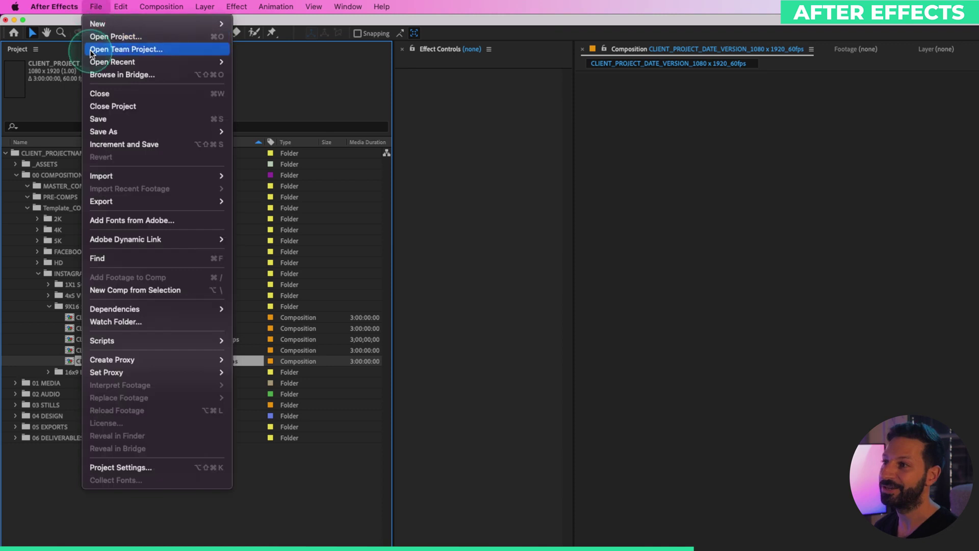
left_click(99, 106)
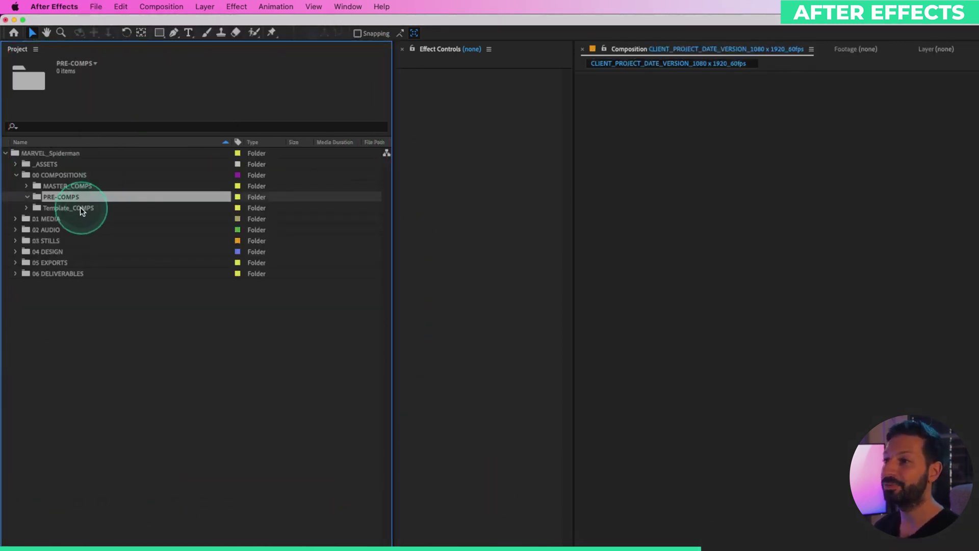
left_click(27, 208)
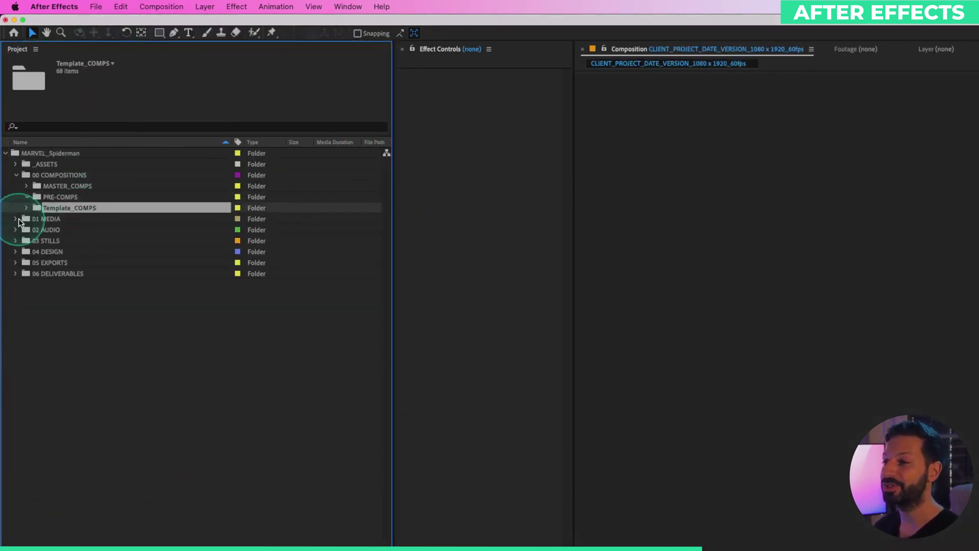
left_click(27, 208)
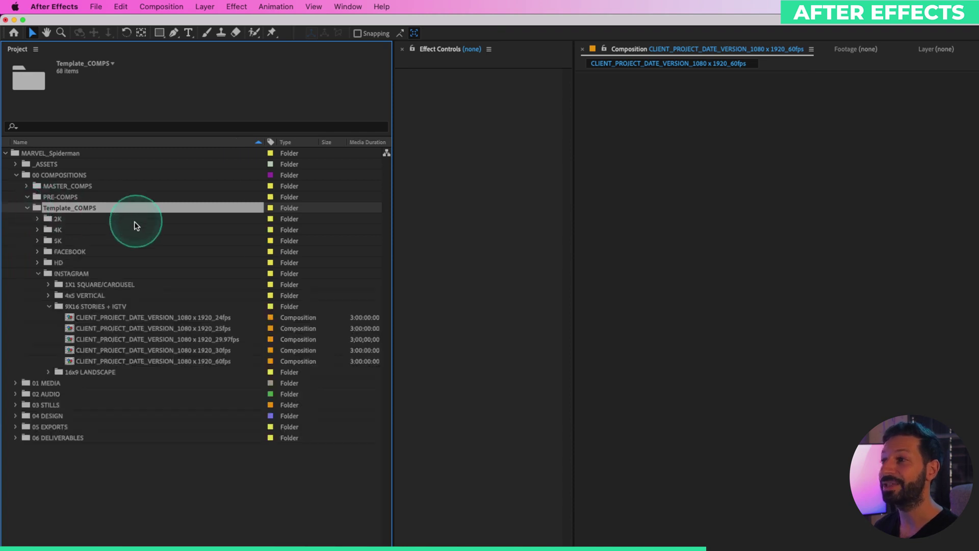
Step: Collapse 9x16 STORIES and expand the 2K, 4K, 5K, FACEBOOK, HD and INSTAGRAM folders
left_click(49, 306)
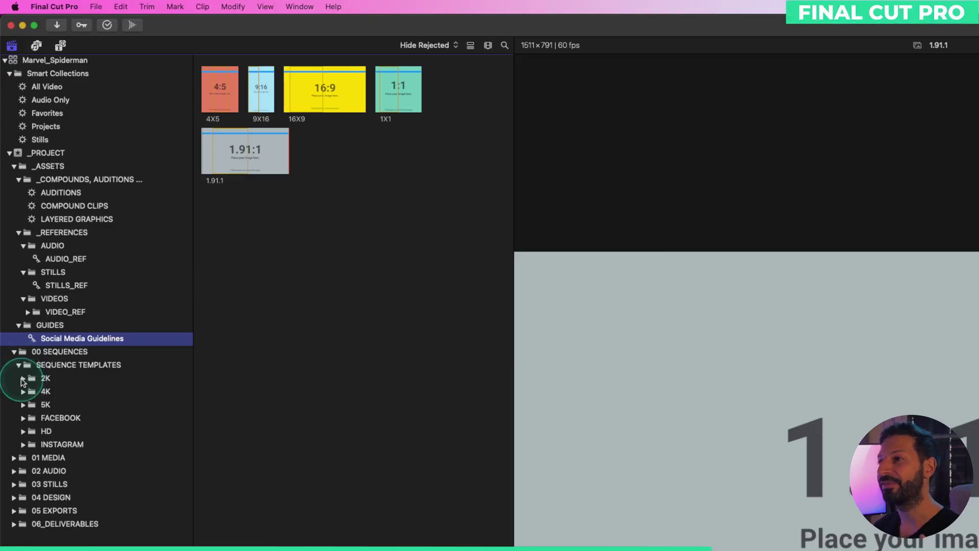
left_click(23, 378)
left_click(23, 404)
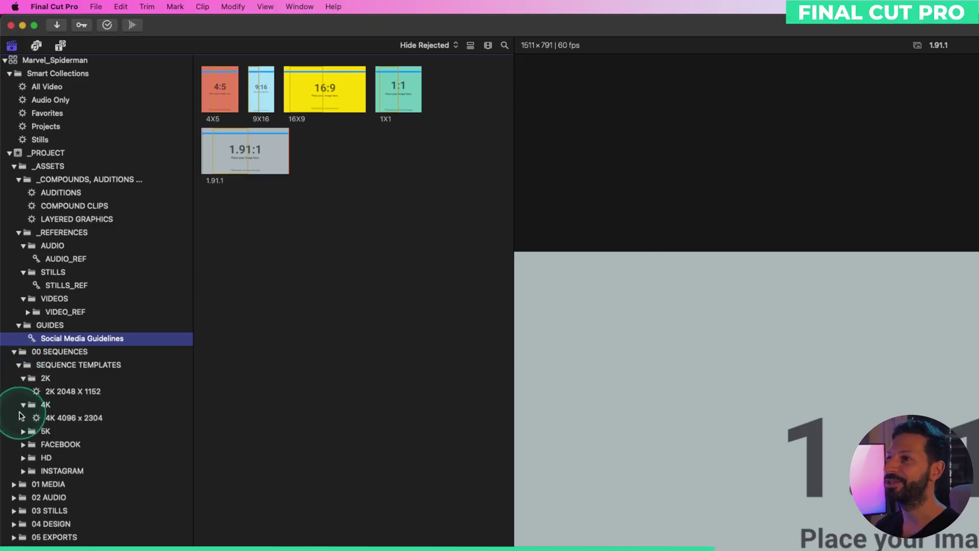
left_click(23, 431)
left_click(23, 457)
left_click(23, 511)
left_click(23, 537)
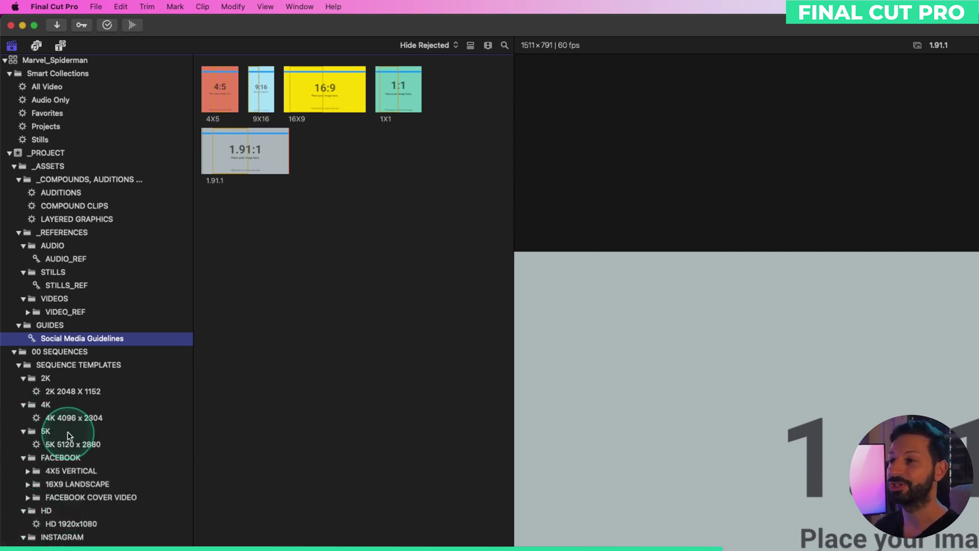
Step: Browse the 5K, 4K and 2K collections, then preview the 4X5 and 16X9 guideline stills
left_click(71, 444)
left_click(71, 417)
left_click(71, 391)
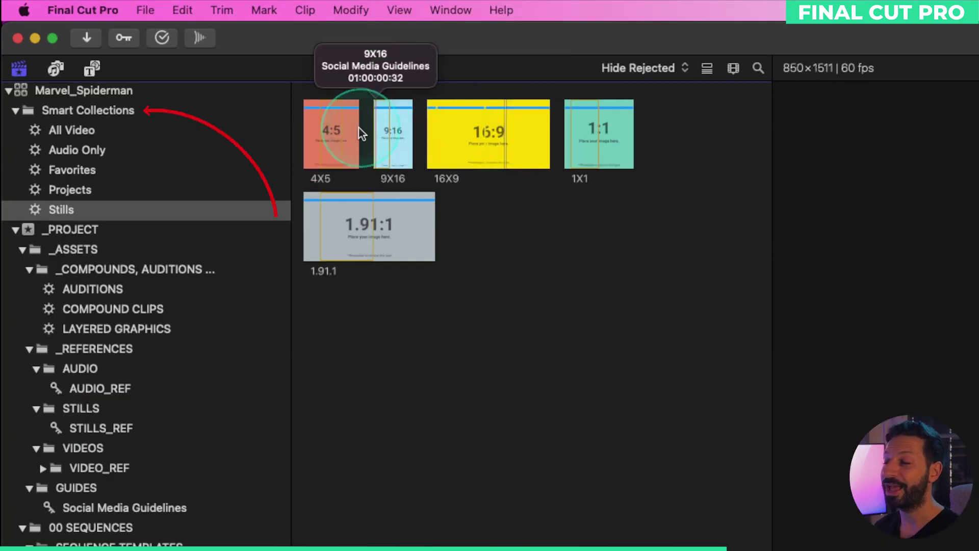
left_click(331, 130)
left_click(472, 132)
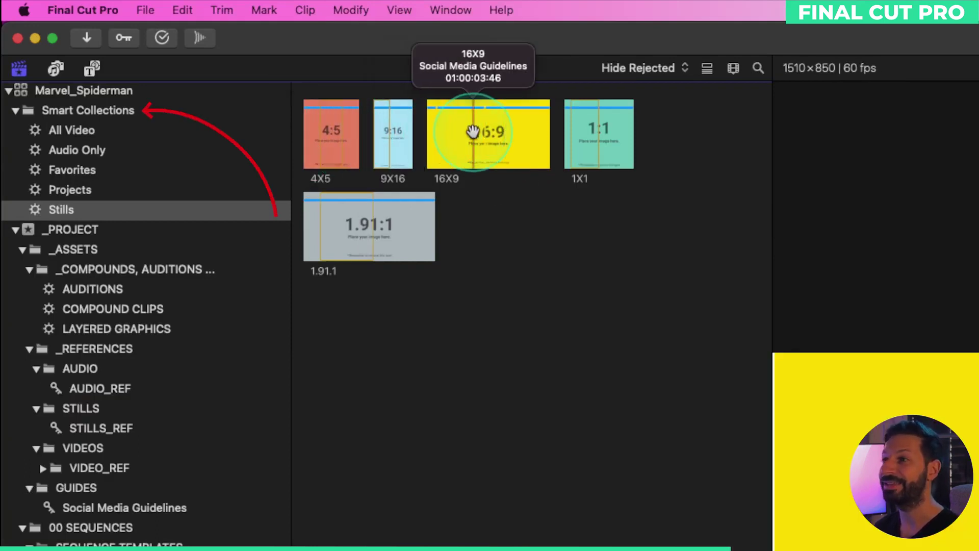
left_click(348, 118)
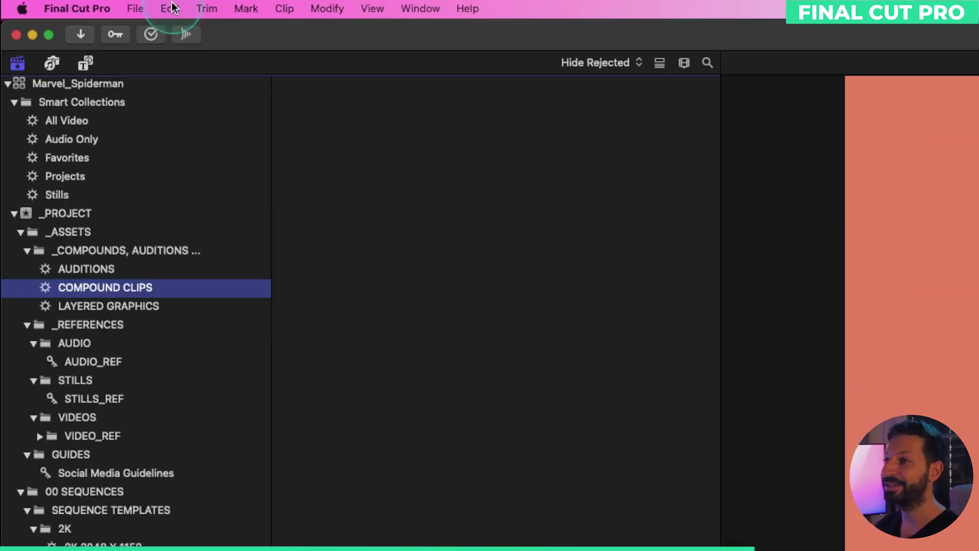
Step: Duplicate the COMPOUND CLIPS smart collection and rename it COMPOUND CLIPS FAVOURITED
left_click(182, 10)
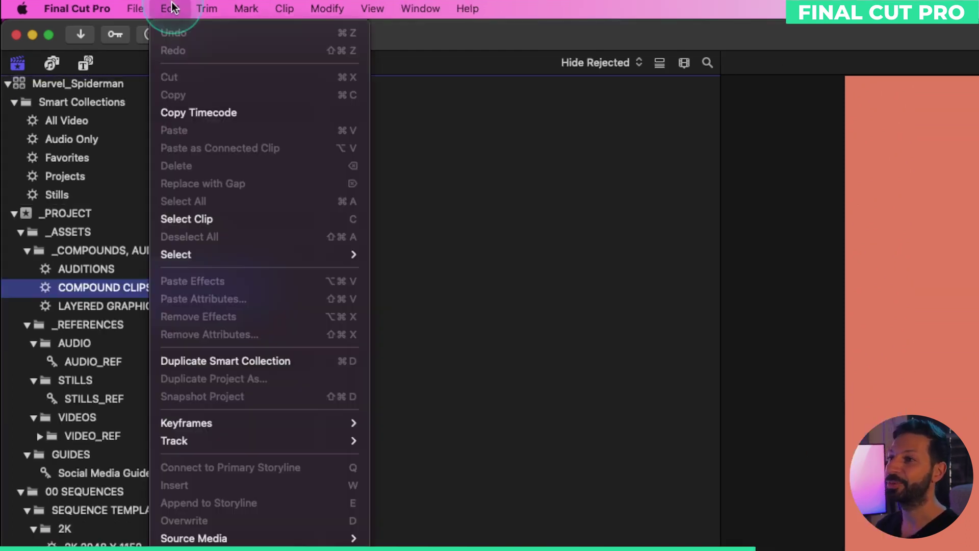
left_click(207, 366)
left_click(163, 306)
double_click(163, 306)
key("BackSpace")
type("FAVOURITED")
key("Return")
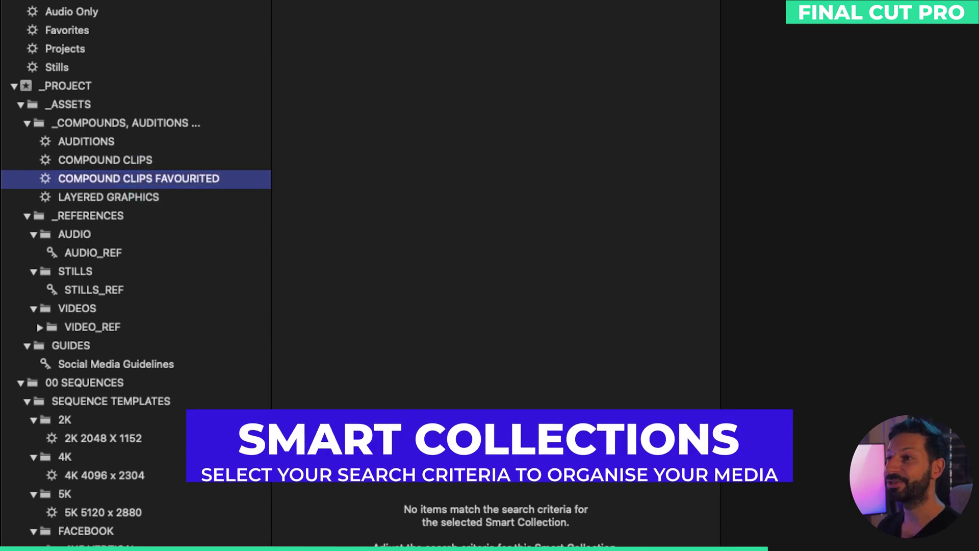
Step: Add a Ratings criterion set to Favorites to the new collection's search rules
double_click(49, 178)
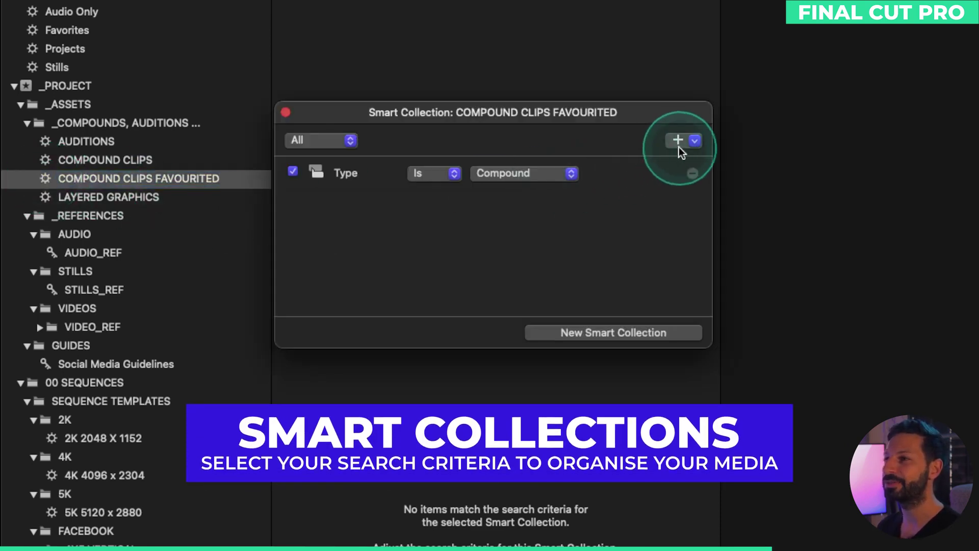
left_click(689, 141)
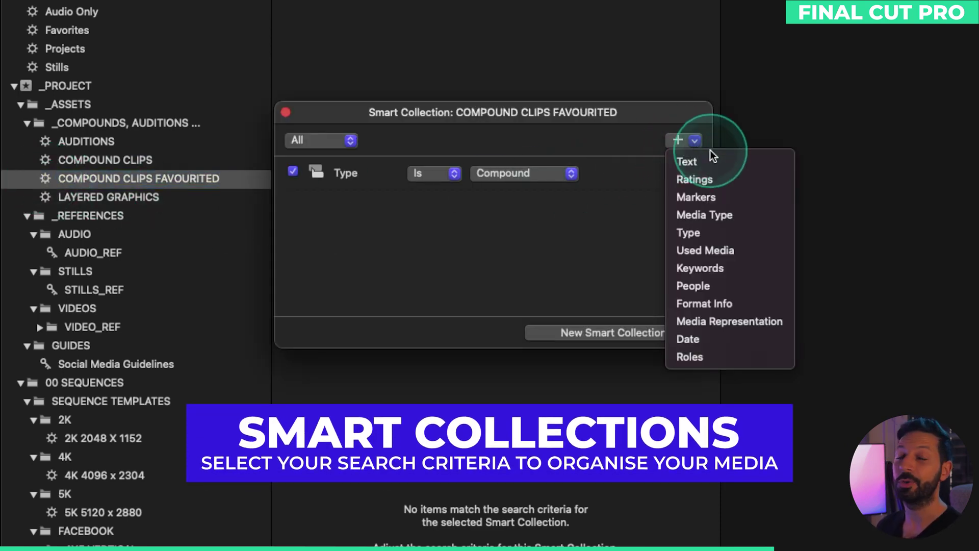
left_click(698, 181)
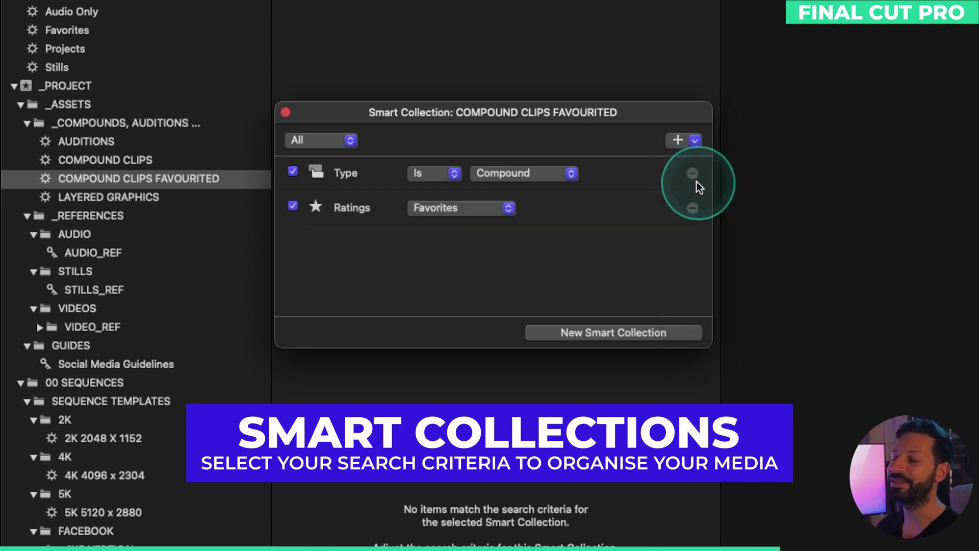
left_click(453, 209)
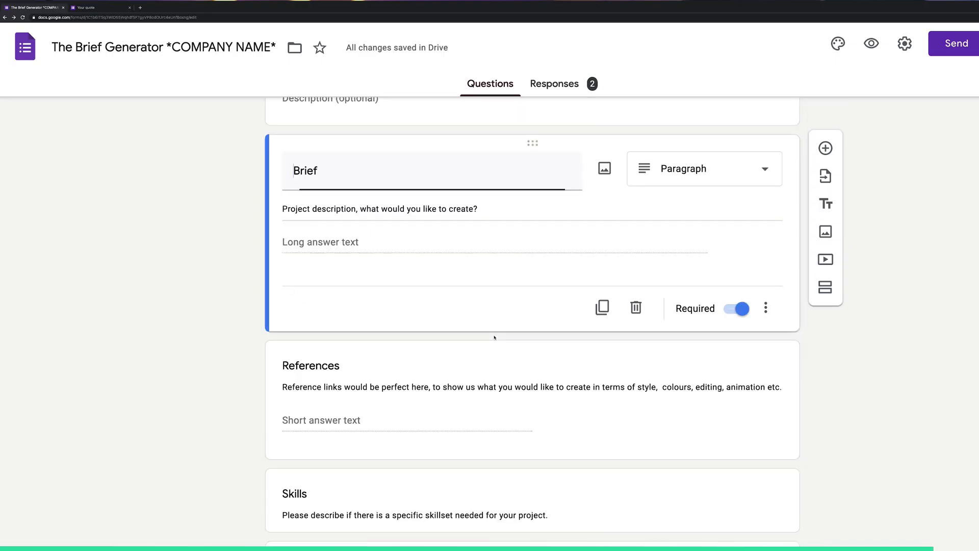
Step: Scroll down The Brief Generator form to the References, Skills and Post-production questions
scroll(733, 308, "down", 4)
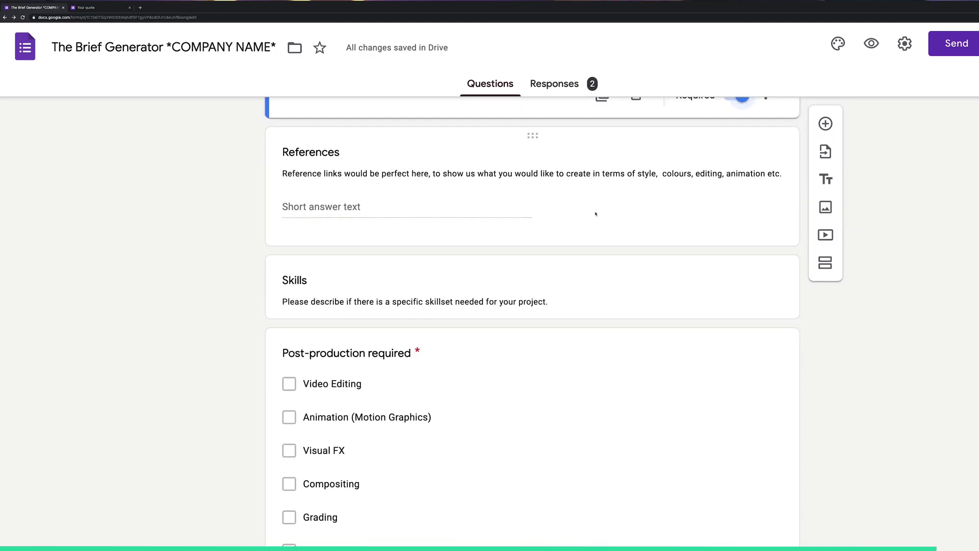